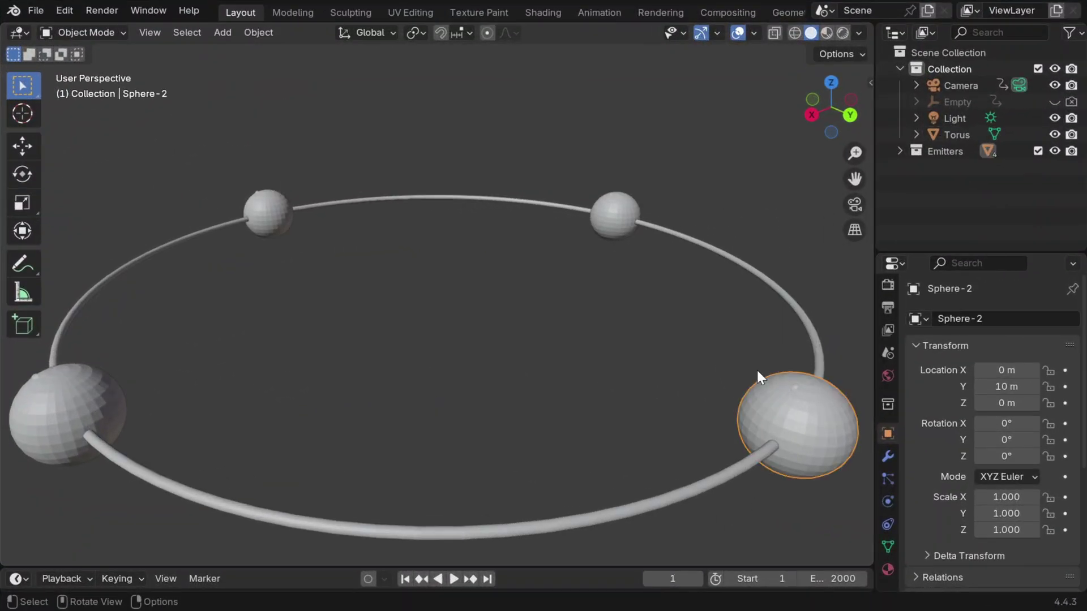
- Select the large right sphere and view its particle Emission settings: 2500 particles, frames 1–2000, lifetime 1500
left_click(629, 221)
left_click(277, 217)
left_click(97, 398)
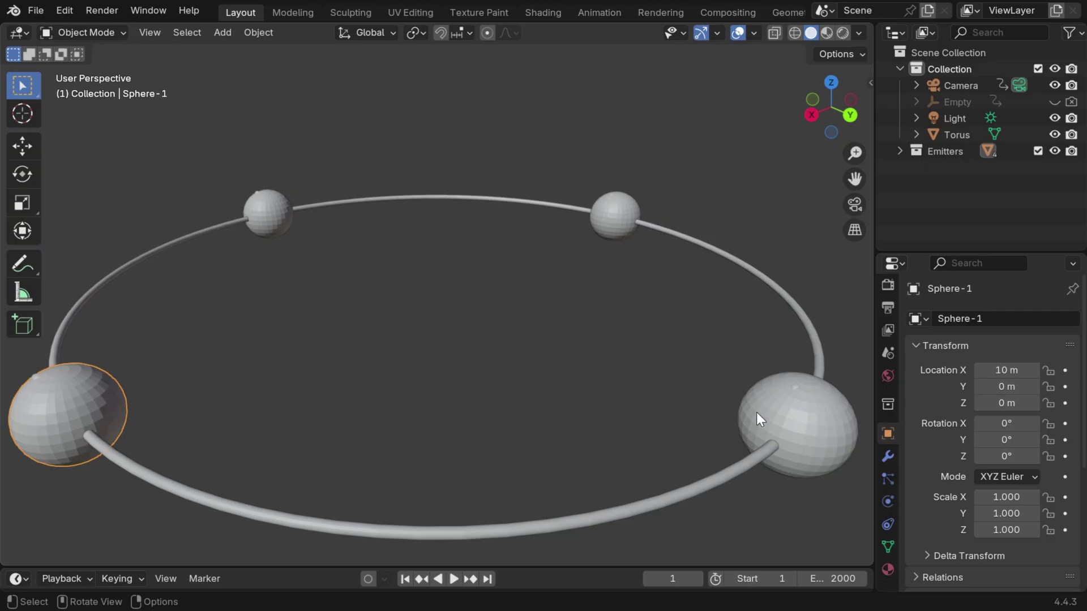
left_click(795, 427)
left_click(888, 479)
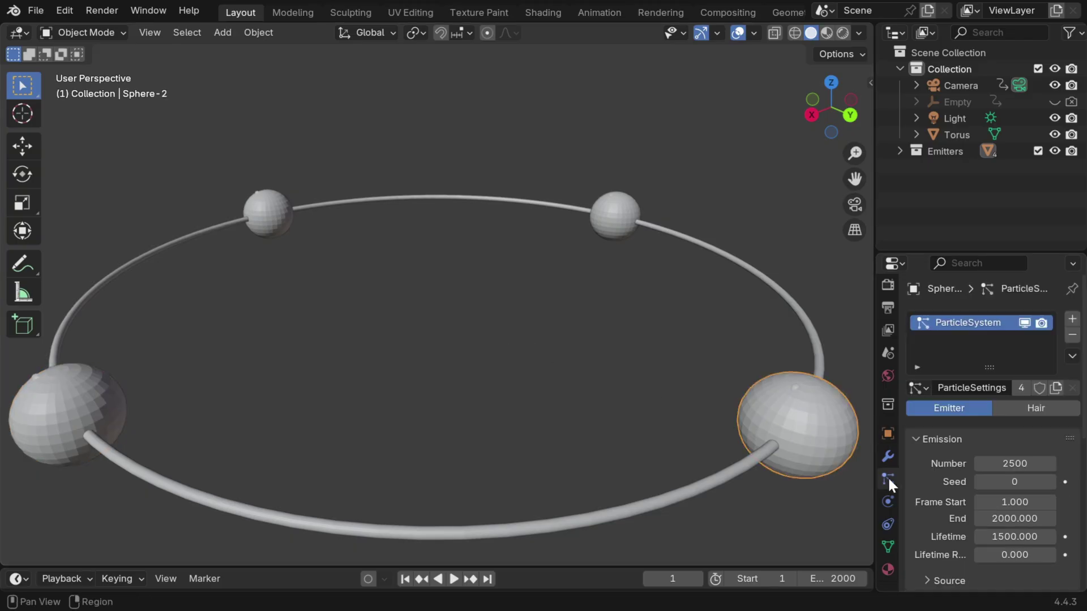
scroll(1076, 440, "down", 3)
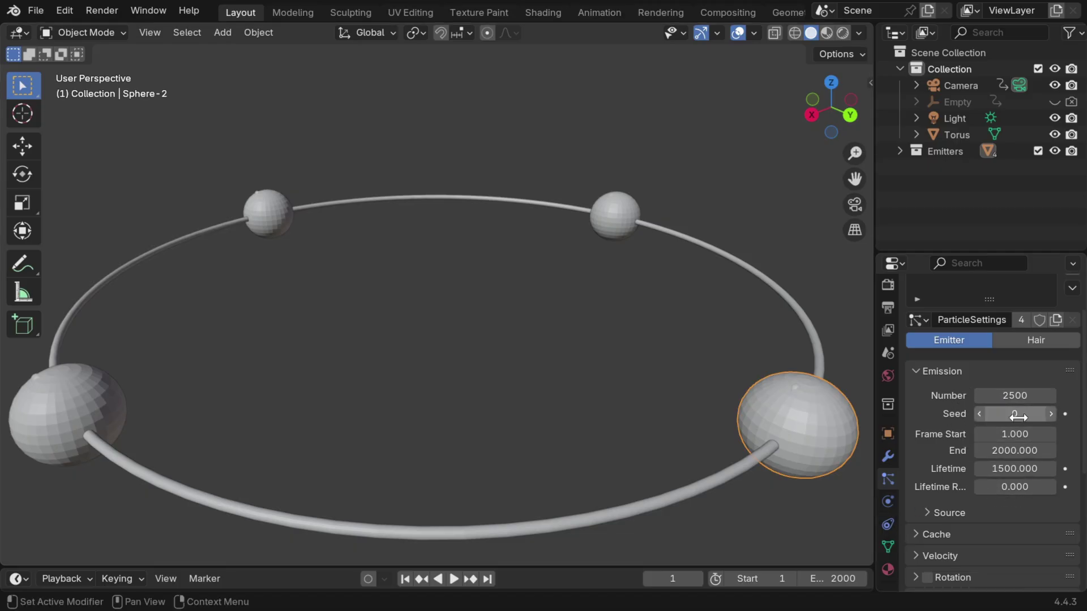
- Check the other three spheres share the same emission settings, ending on Sphere-1
left_click(623, 209)
left_click(277, 209)
left_click(89, 413)
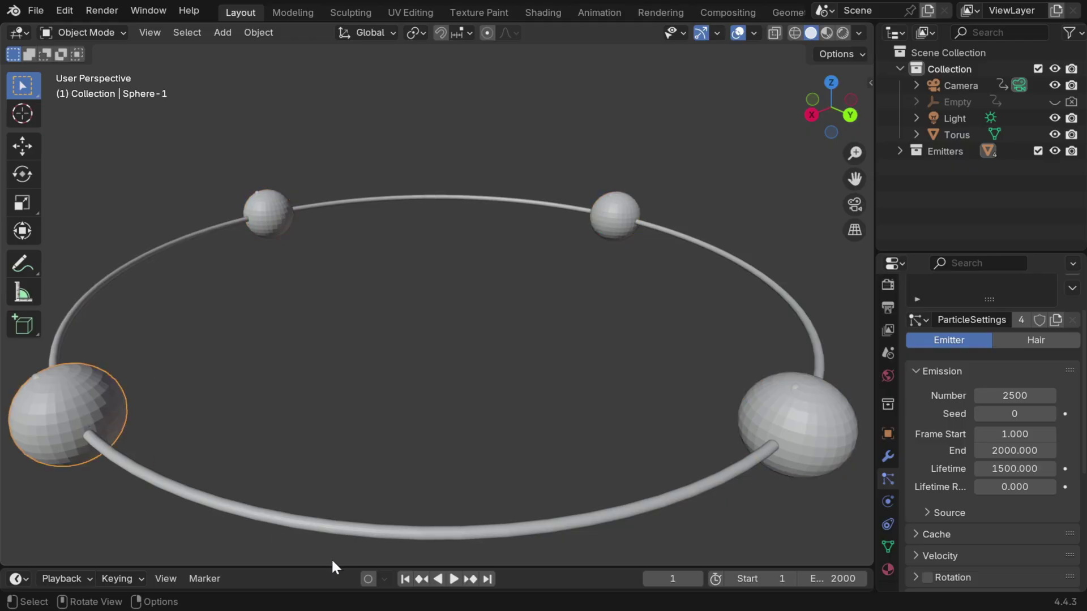
- Preview the particle animation, then set the Gravity field weight to 0
left_click(453, 578)
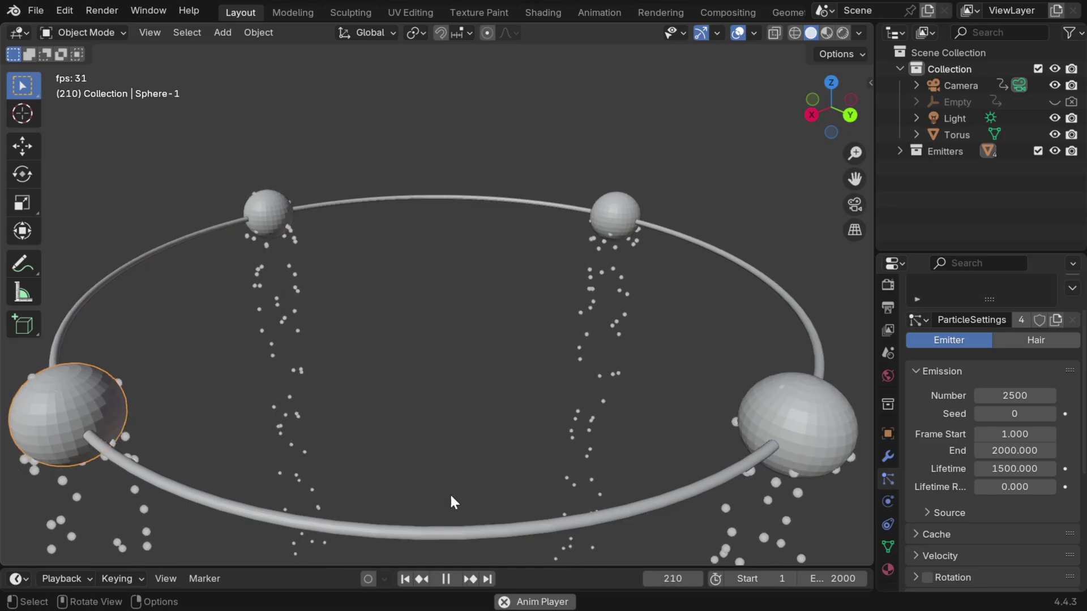
key("space")
scroll(957, 478, "down", 8)
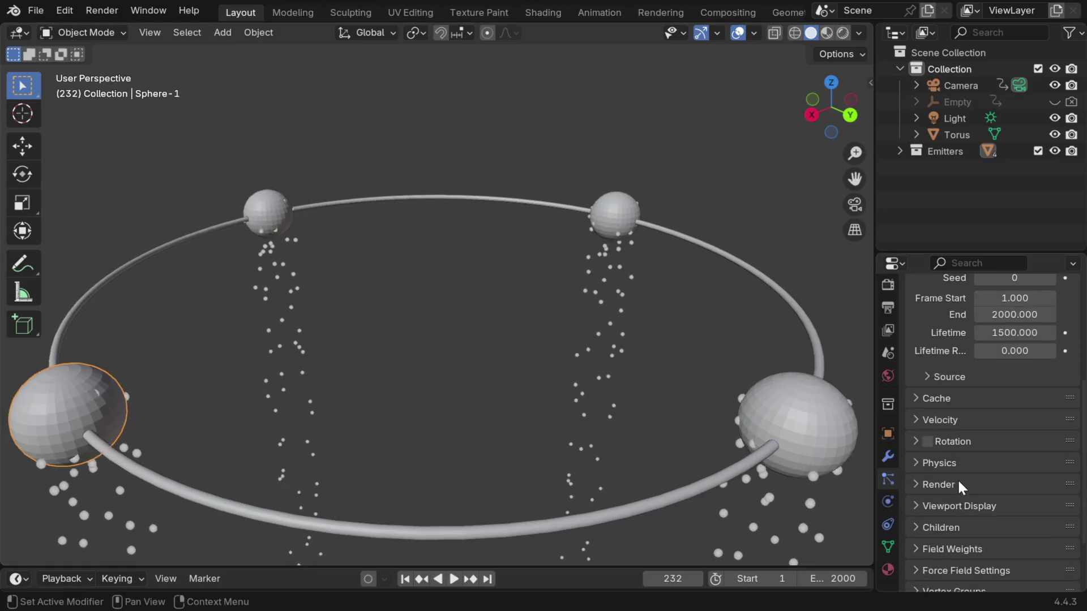
left_click(908, 475)
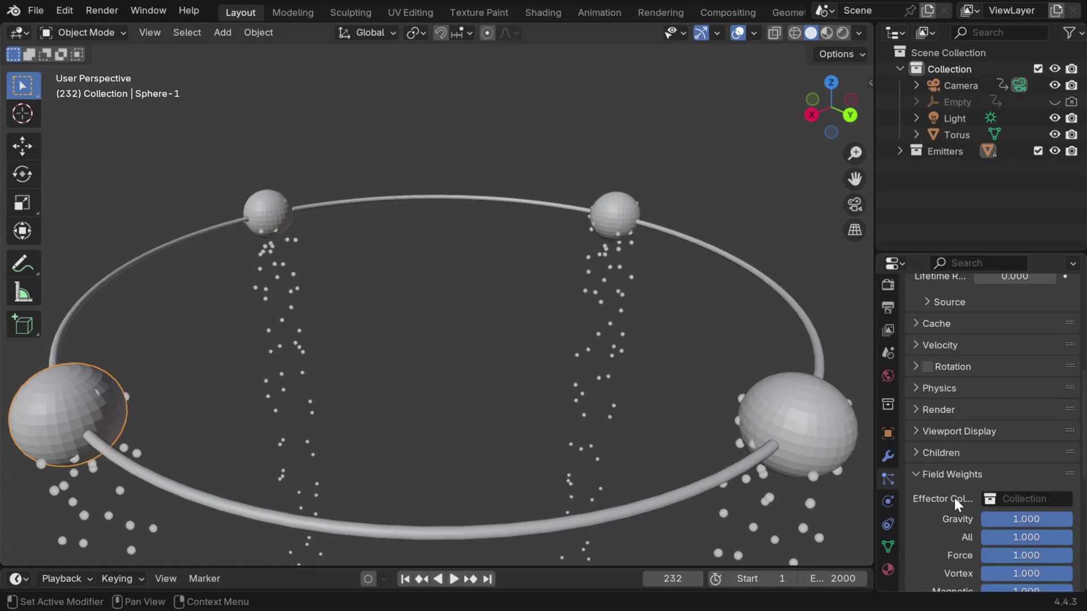
scroll(955, 498, "down", 4)
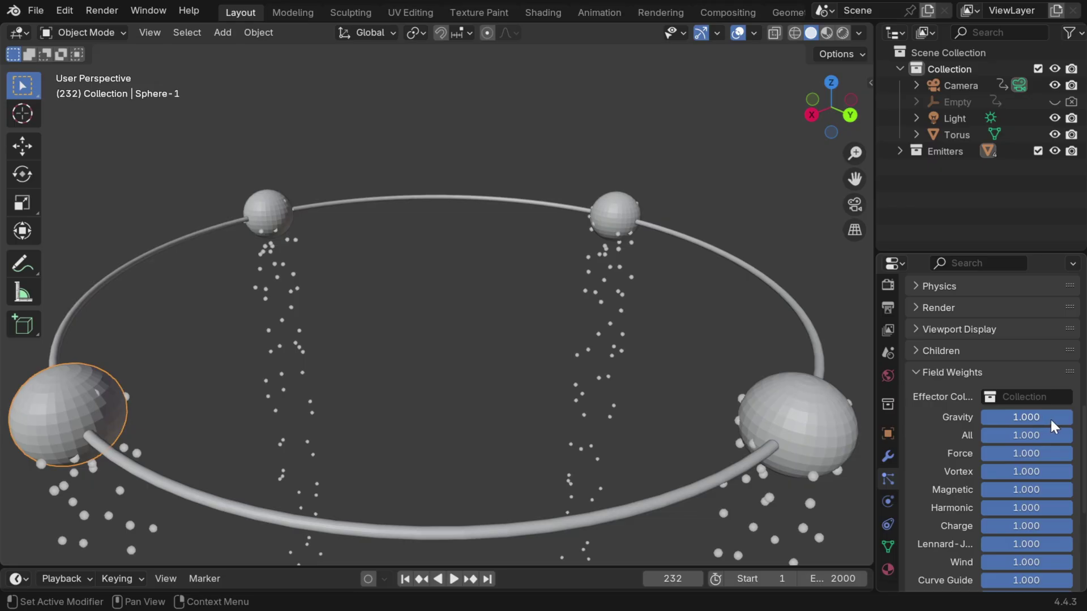
double_click(1051, 420)
type("0")
key("Return")
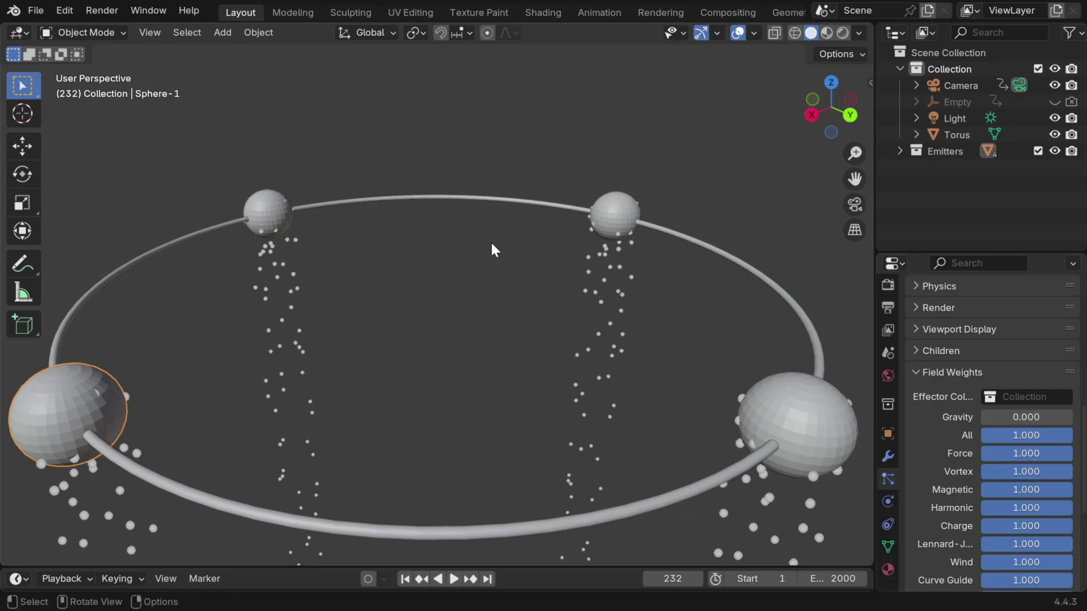
- Add a Vortex force field at the scene centre
left_click(222, 31)
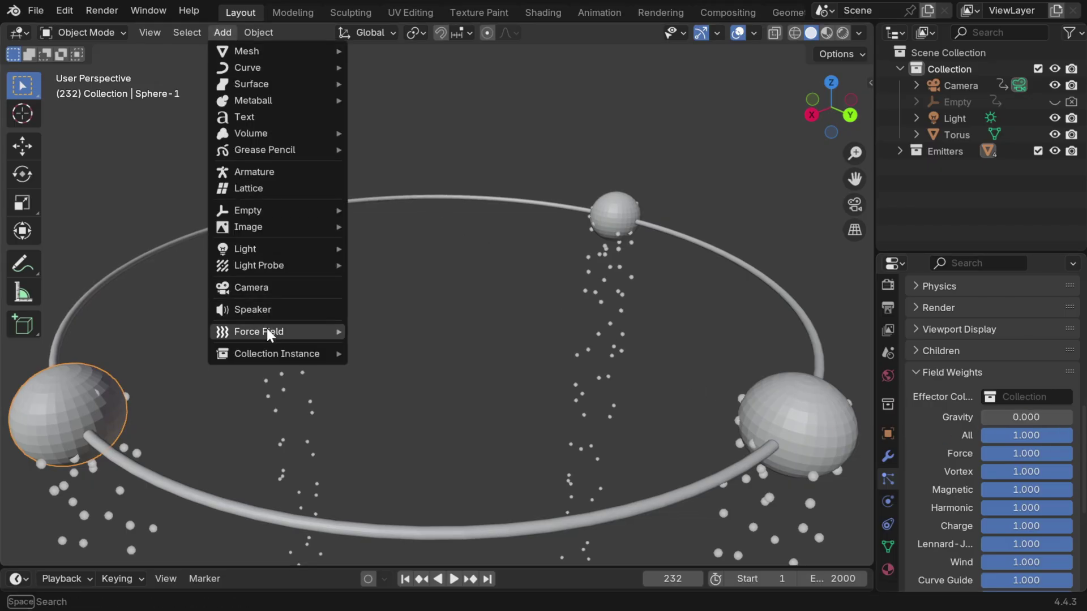
mouse_move(269, 332)
left_click(395, 365)
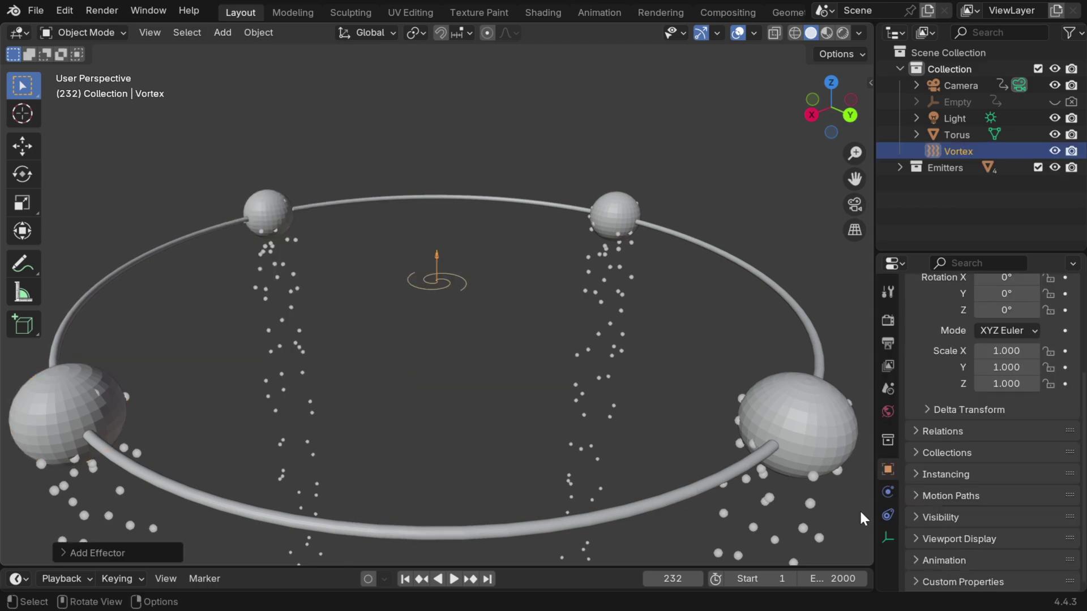
- Set the vortex Strength to 0.75 and Inflow to 1.0, then deselect it
left_click(888, 491)
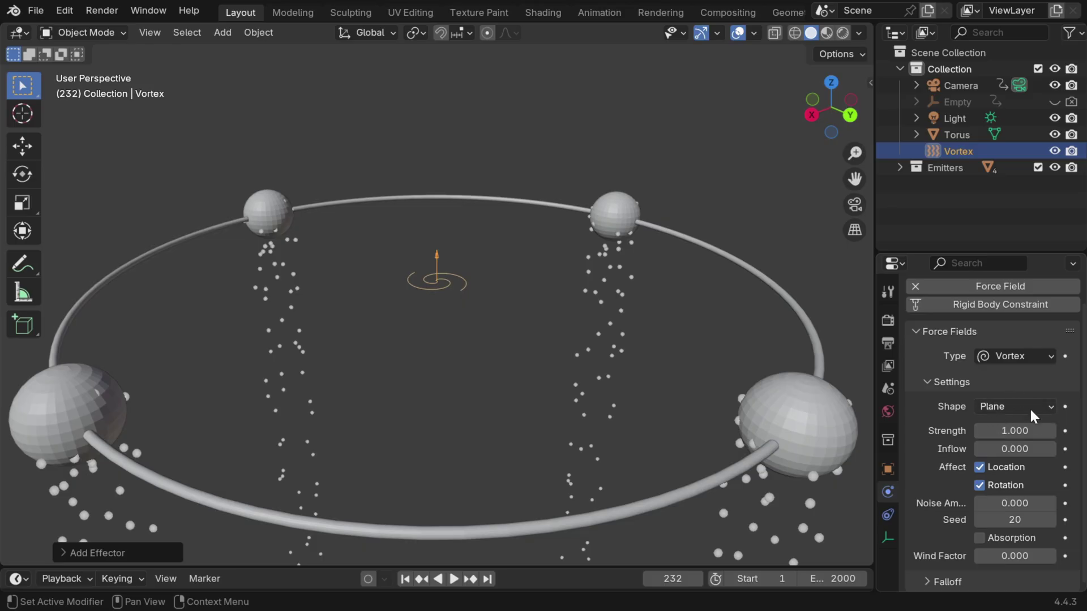
left_click(1037, 432)
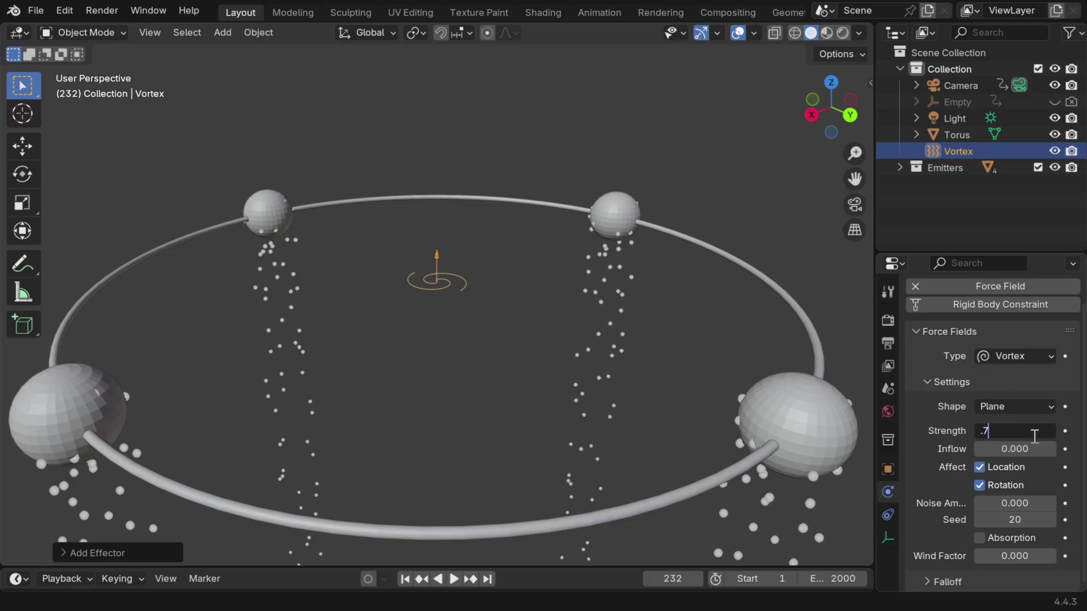
key("Return")
left_click(1014, 448)
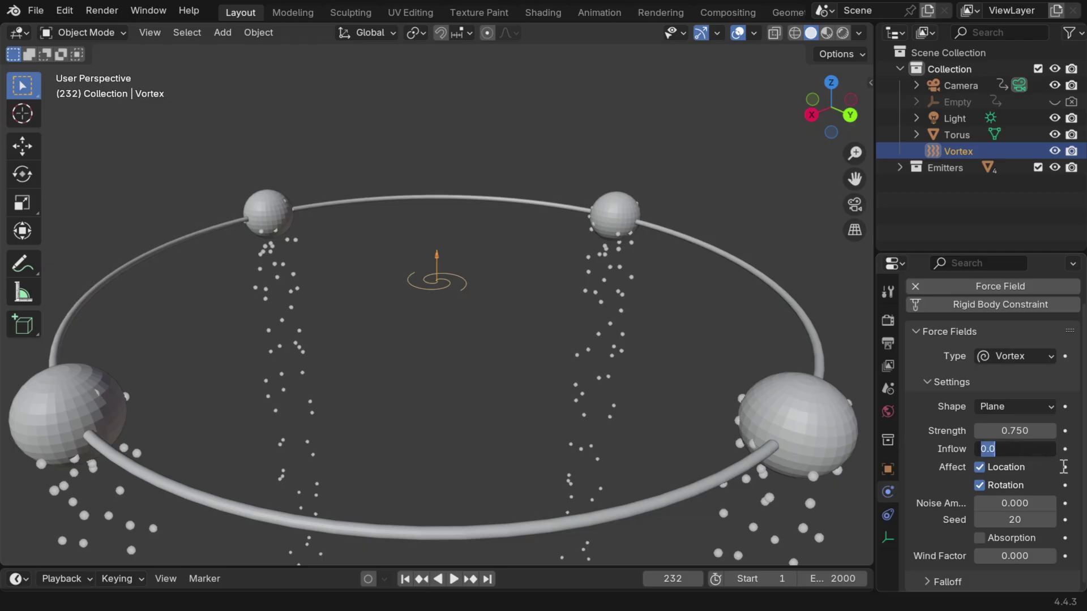
key("Return")
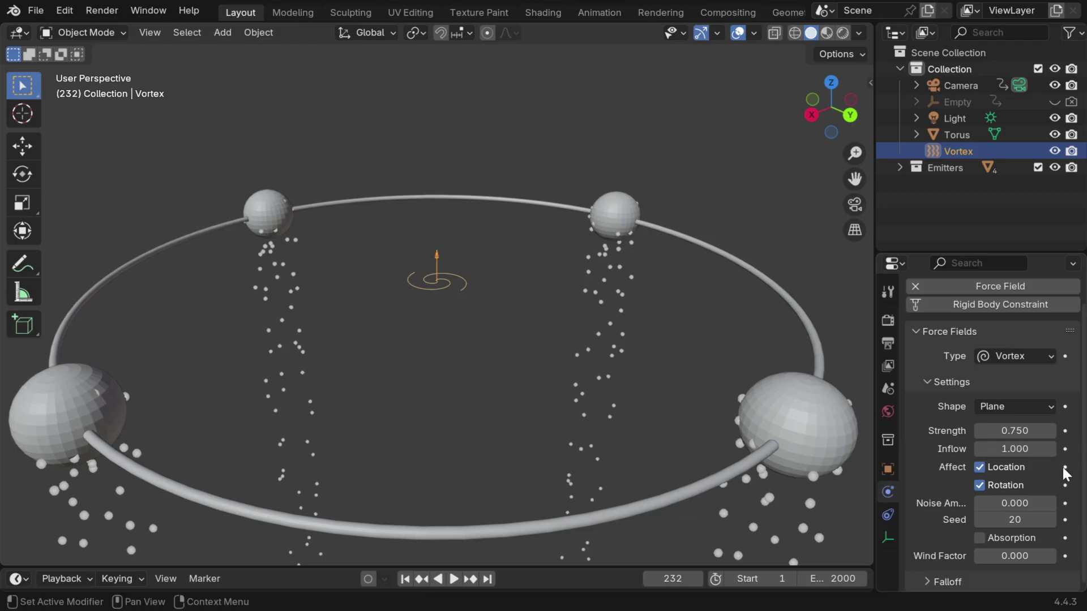
left_click(673, 535)
- Replay the vortex simulation to frame 280, rewind to frame 1, and select two spheres
left_click(409, 578)
left_click(456, 579)
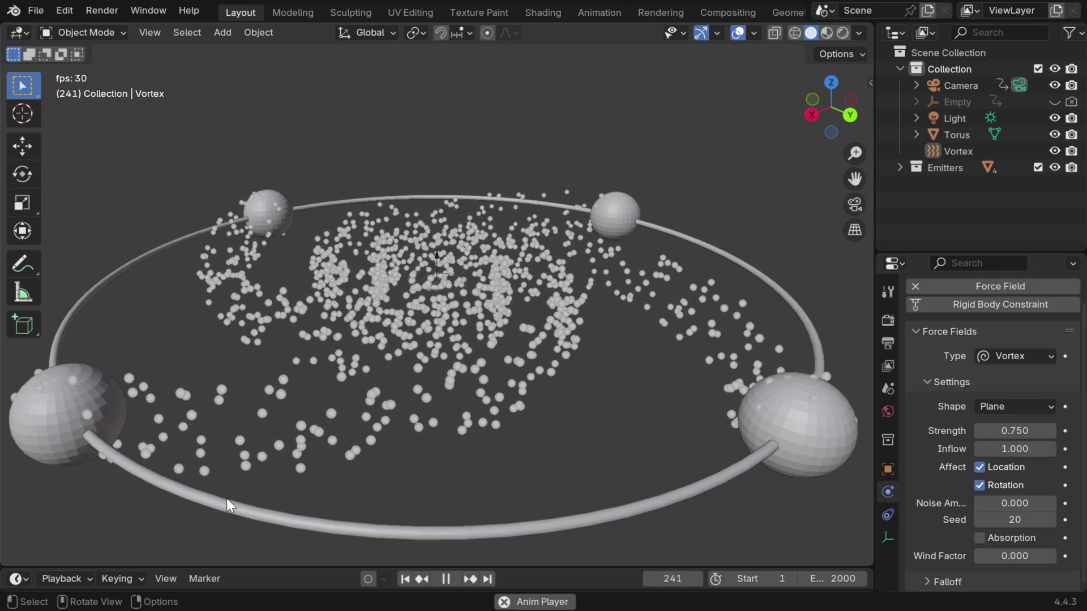
left_click(447, 580)
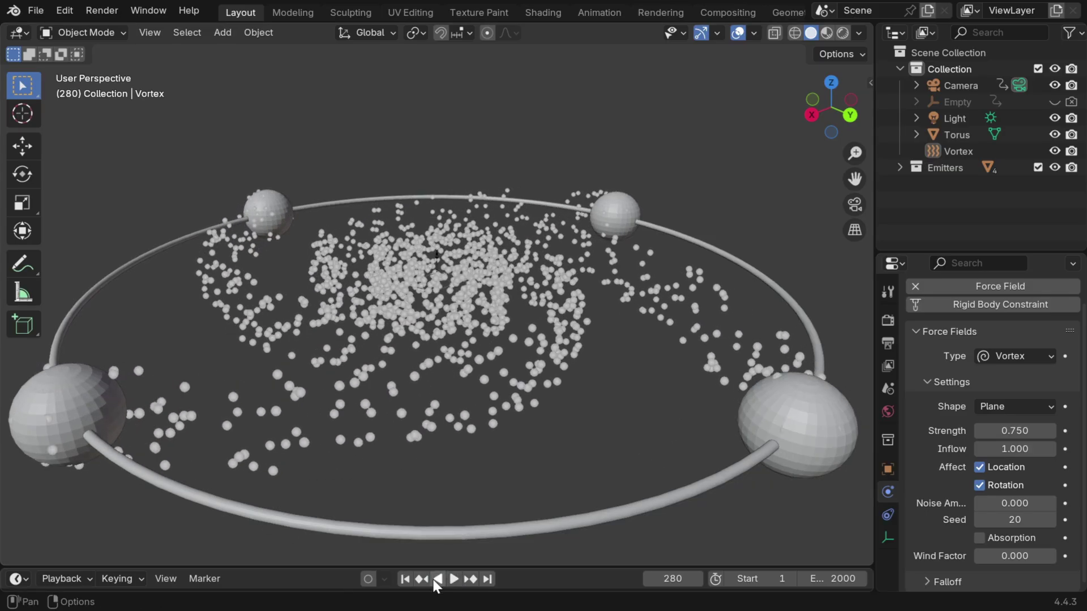
left_click(404, 579)
left_click(784, 420)
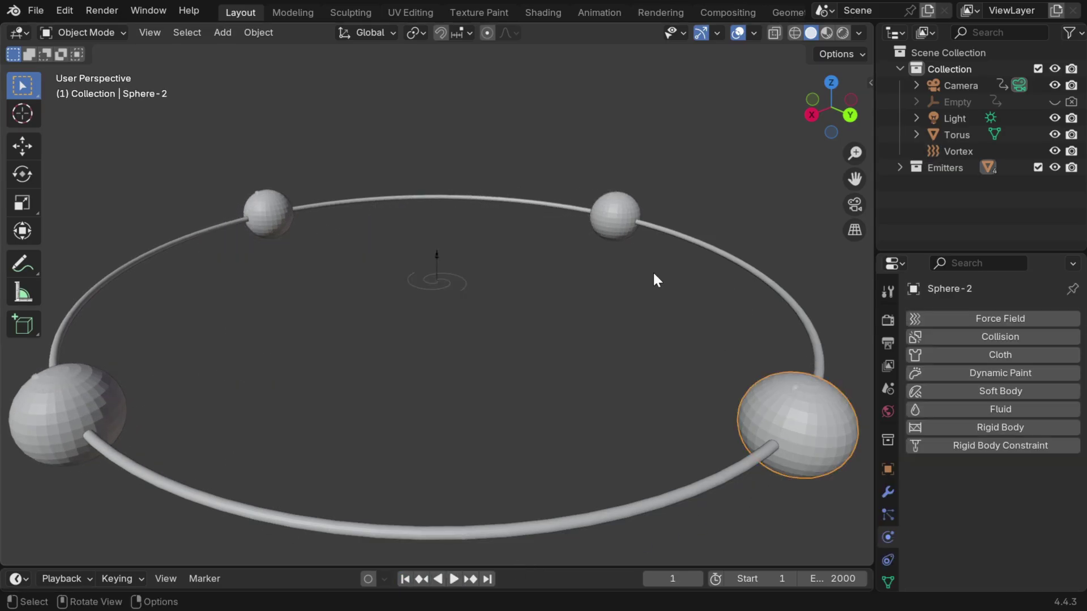
left_click(617, 215, "shift")
- Add the remaining two spheres to the selection and scale all four to 0.1 along Z
left_click(263, 217, "shift")
left_click(75, 397, "shift")
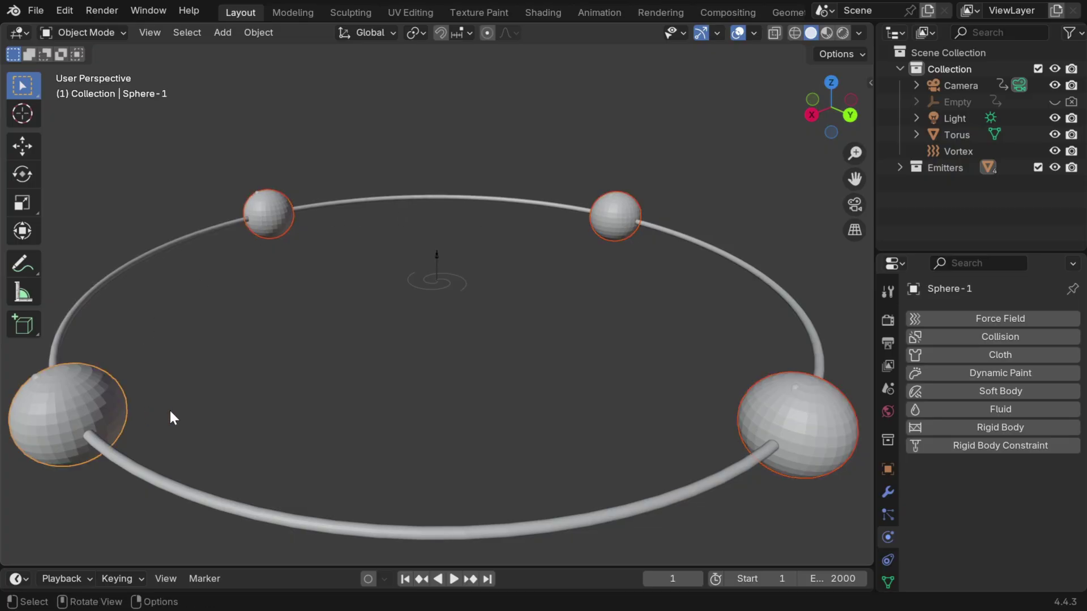
type("sz0.1")
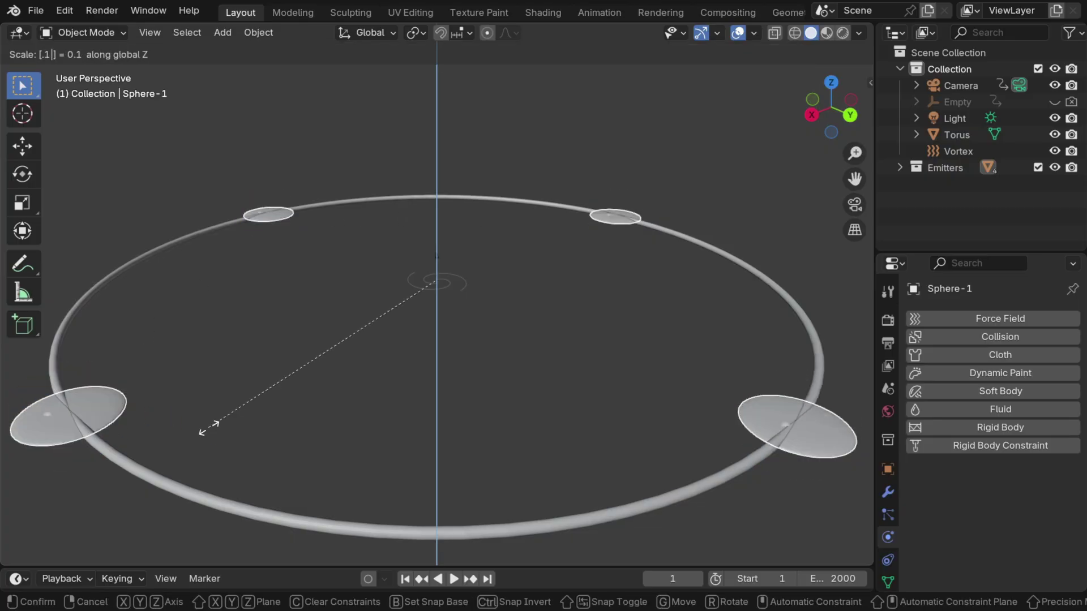
key("Return")
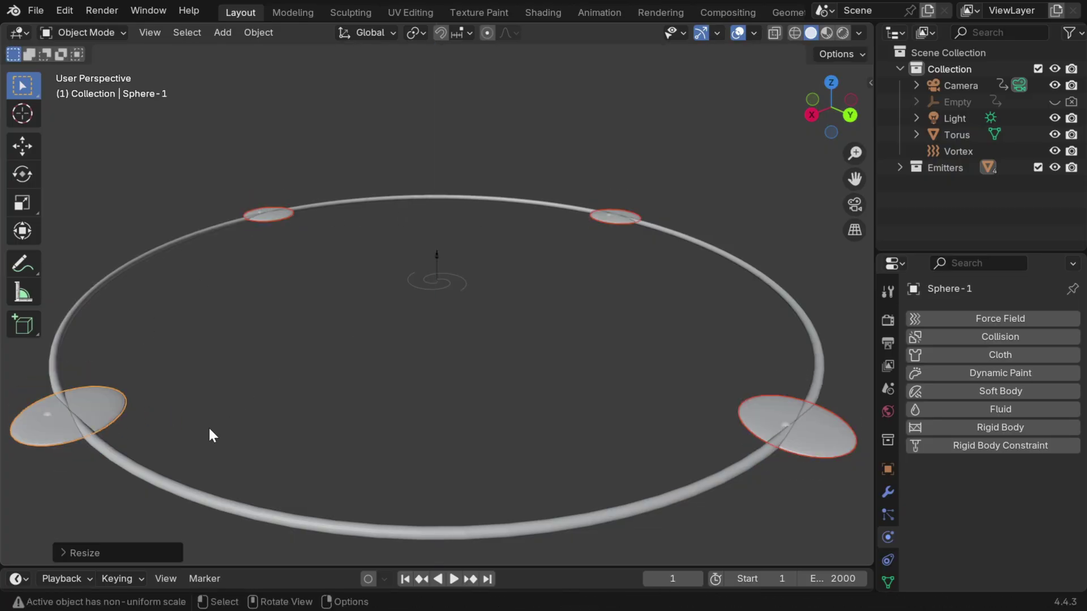
left_click(887, 471)
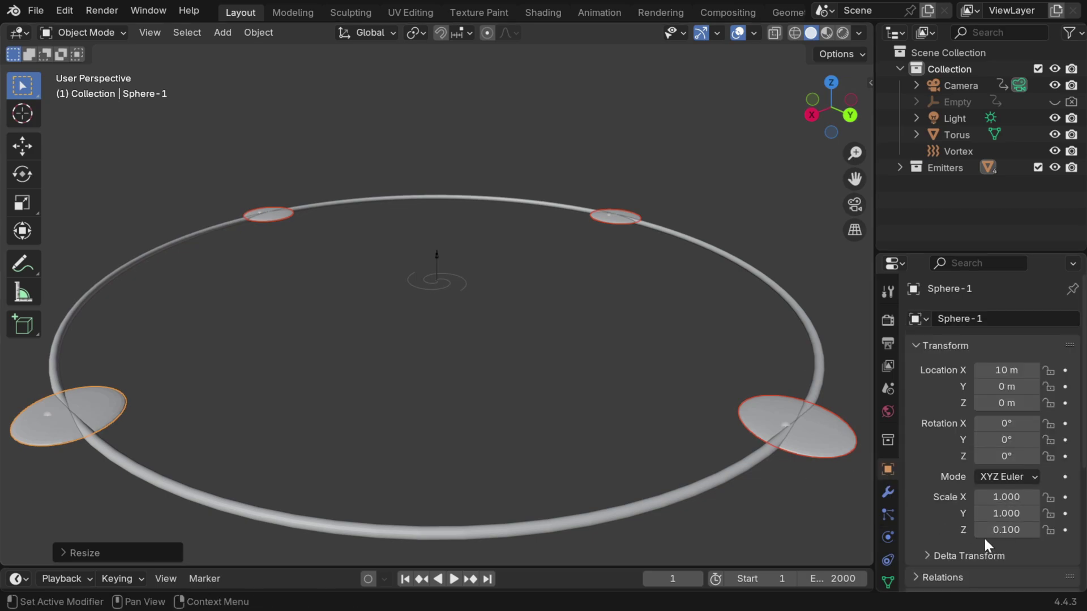
- Play the flattened emitters' simulation to view the flat spiral, then stop and rewind to frame 1
left_click(689, 546)
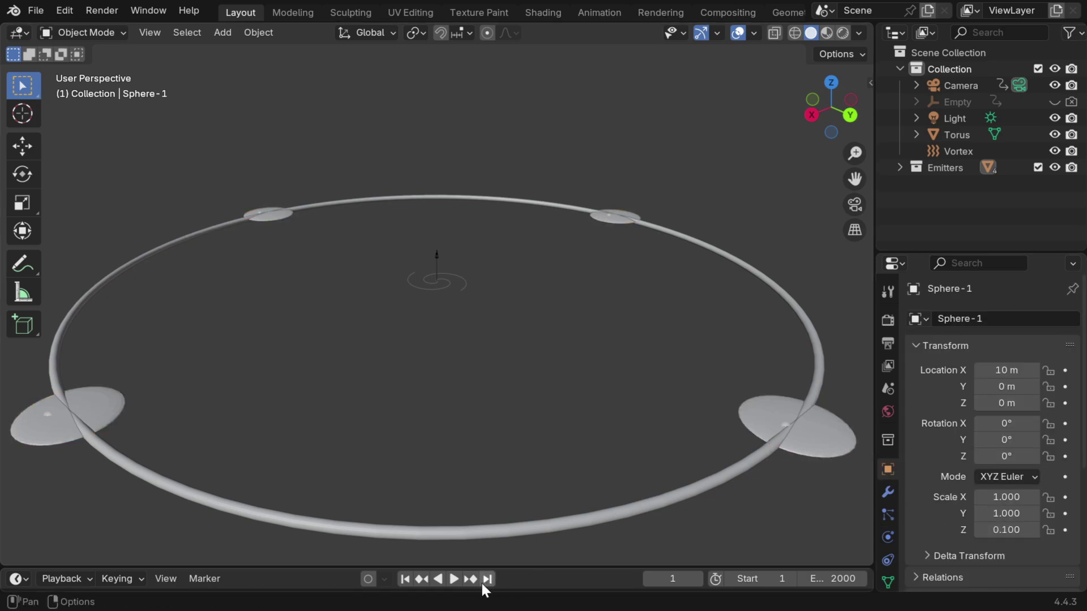
left_click(453, 578)
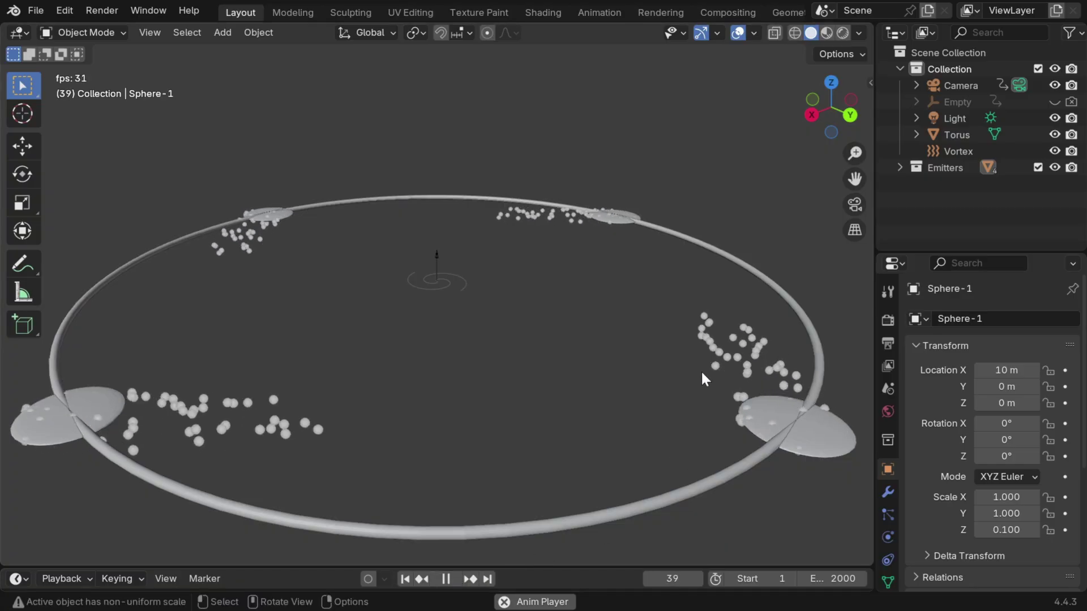
middle_click_drag(521, 375, 528, 454)
middle_click_drag(532, 351, 534, 385)
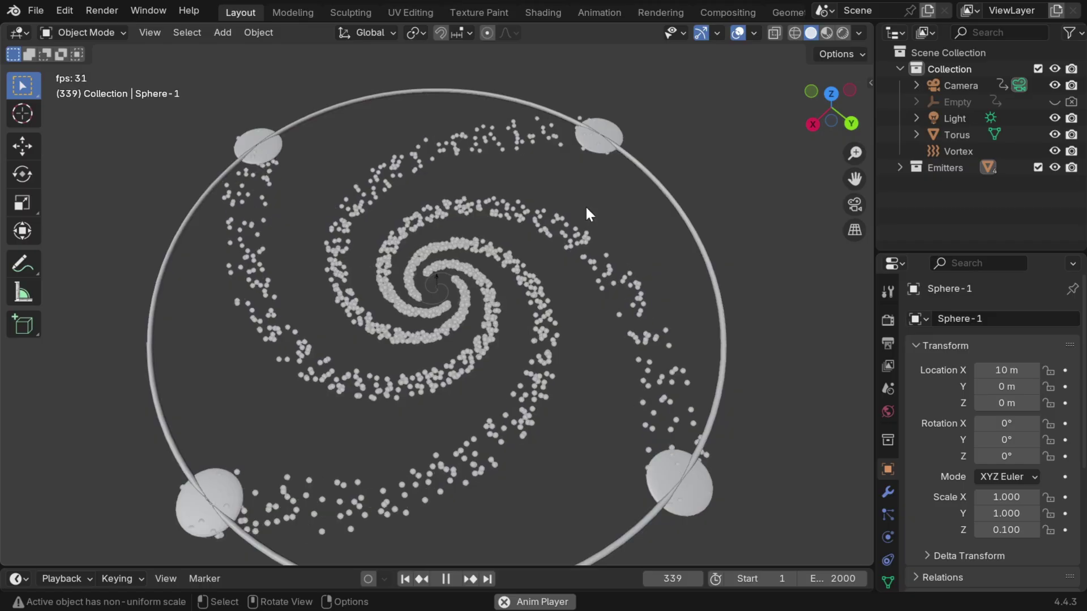
left_click(447, 578)
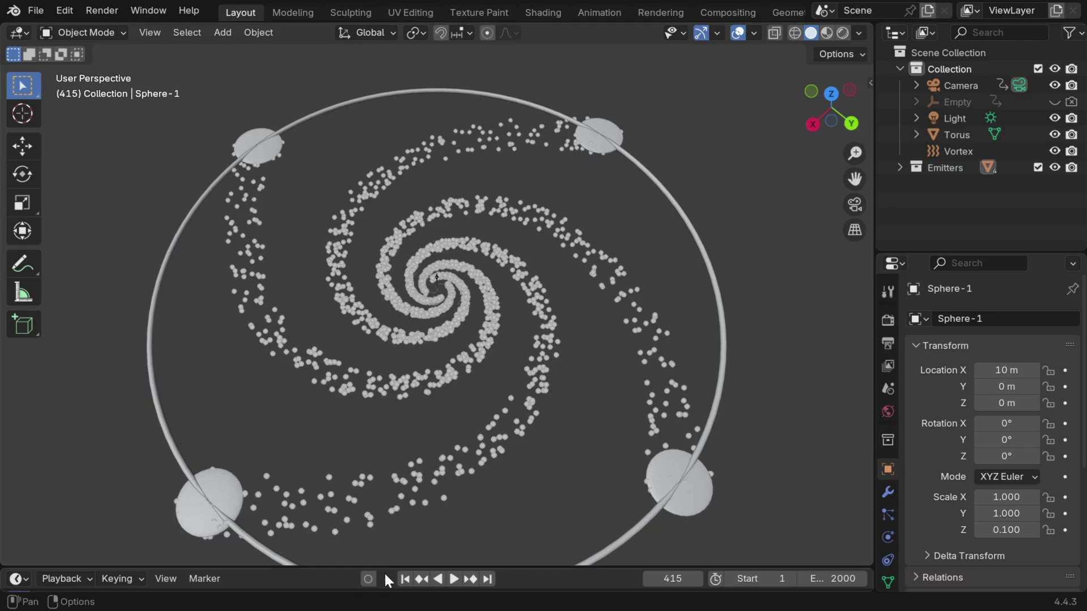
left_click(405, 579)
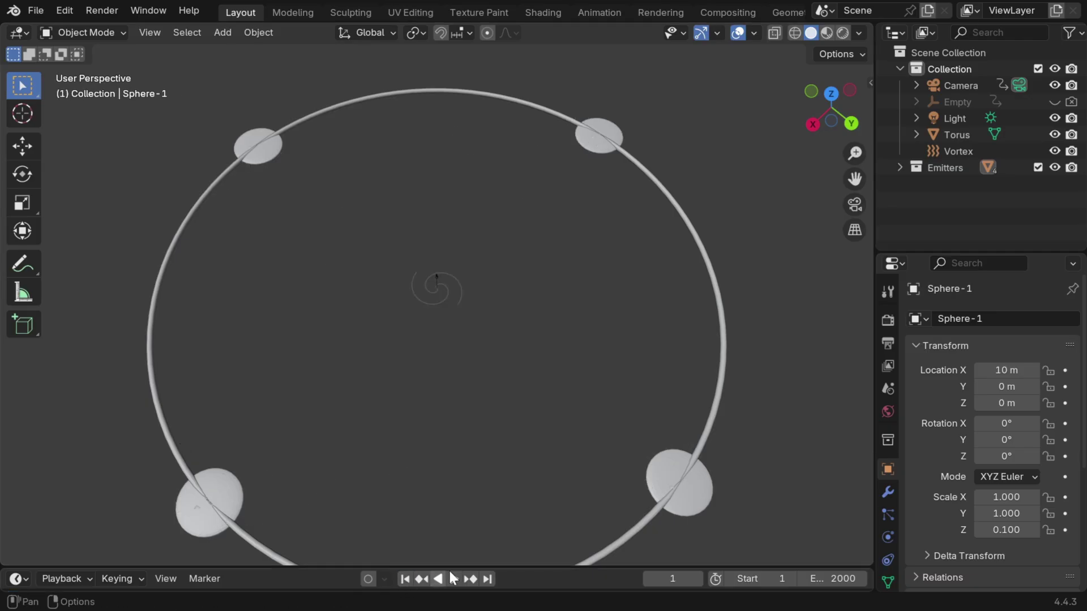
- Copy Sphere-2's particle system modifier onto the Torus with Copy to Selected
left_click(725, 369)
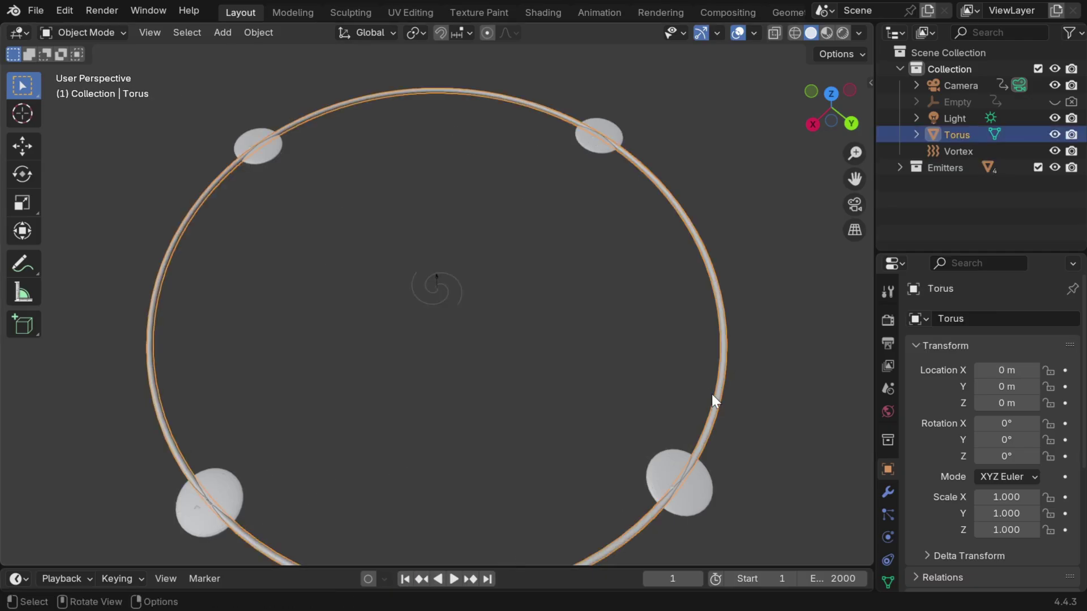
left_click(671, 467, "shift")
left_click(885, 493)
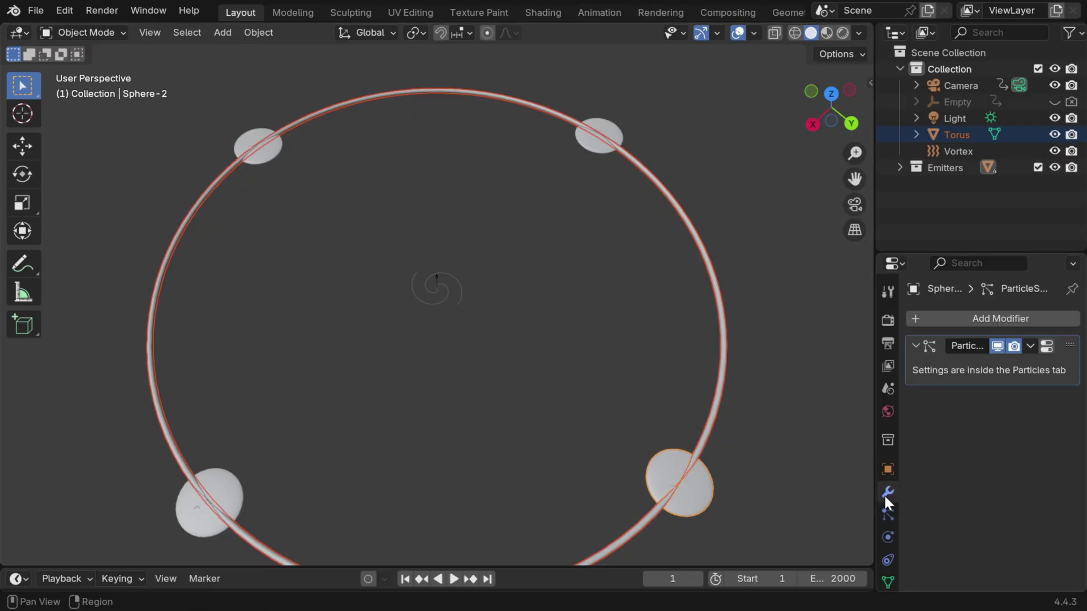
left_click(1030, 345)
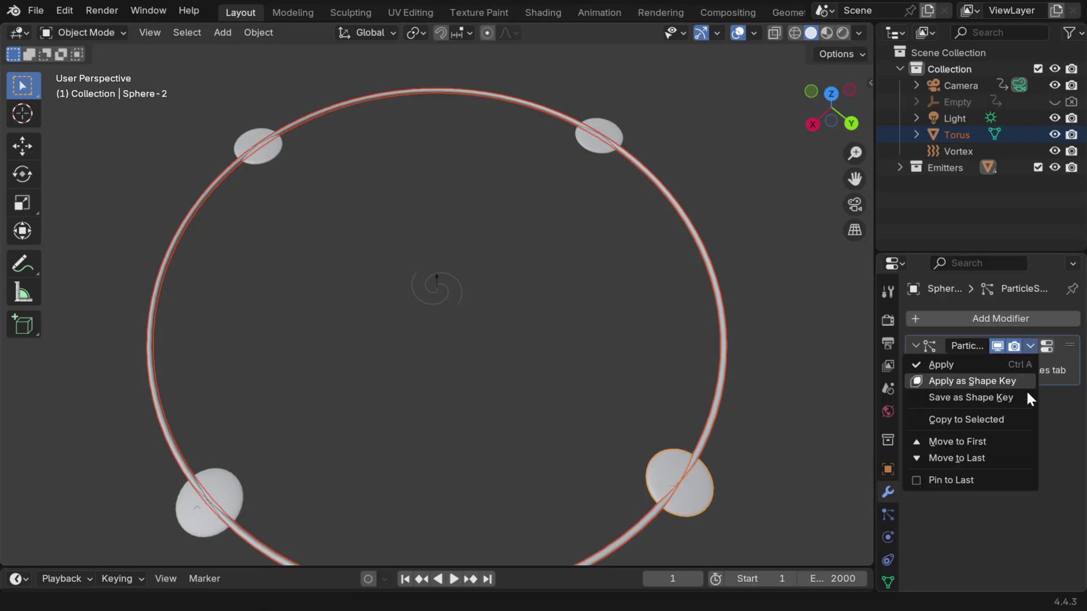
left_click(986, 419)
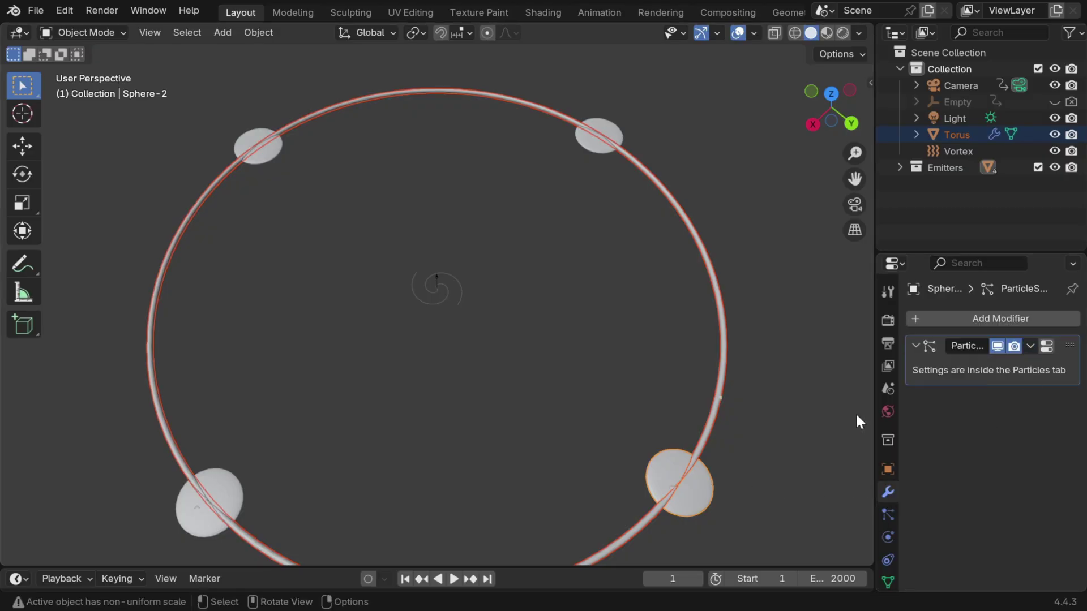
- Make the Torus's particle settings single-user and set its particle Number to 10000
left_click(713, 404)
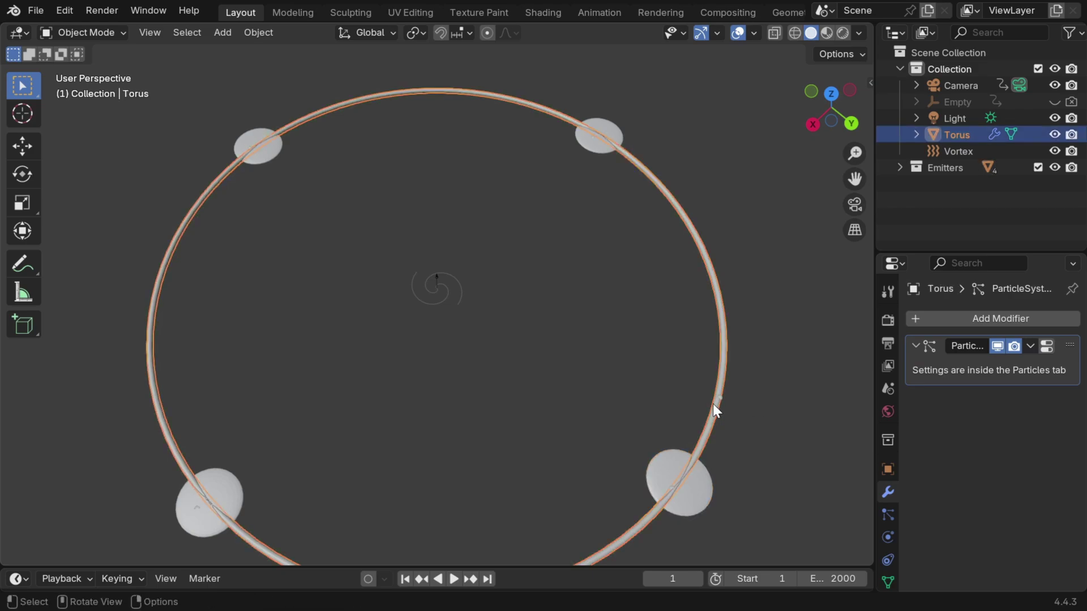
left_click(887, 514)
scroll(1037, 449, "down", 3)
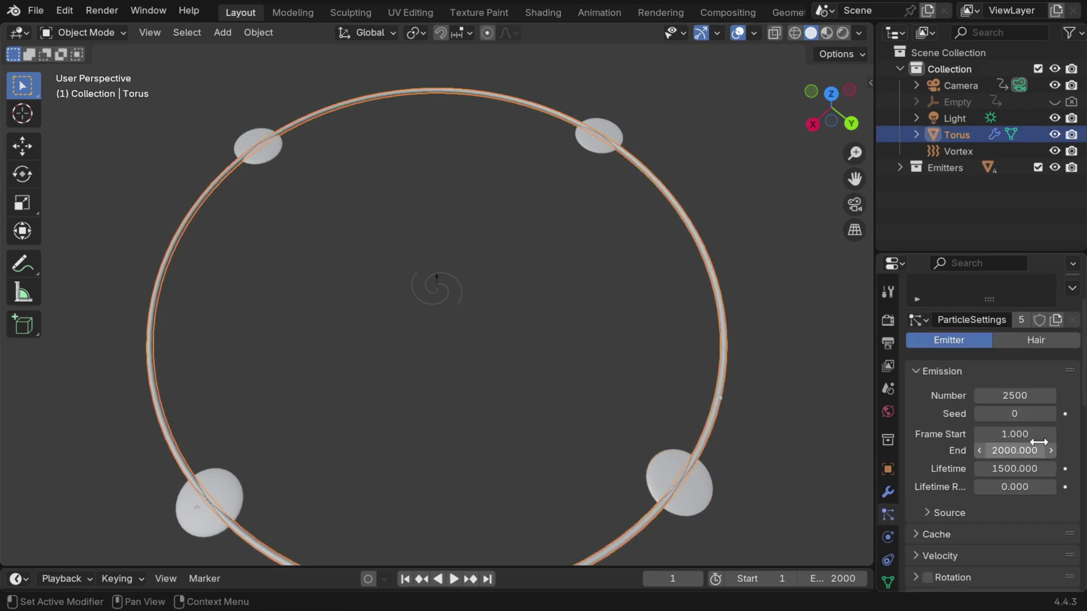
scroll(1054, 469, "up", 3)
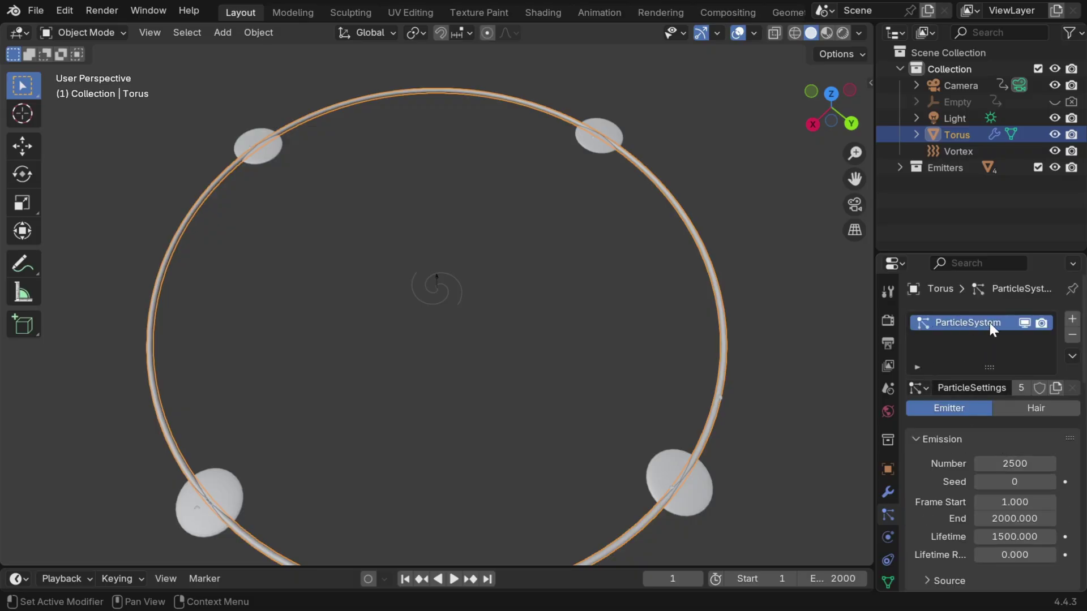
left_click(1055, 389)
scroll(1002, 395, "down", 3)
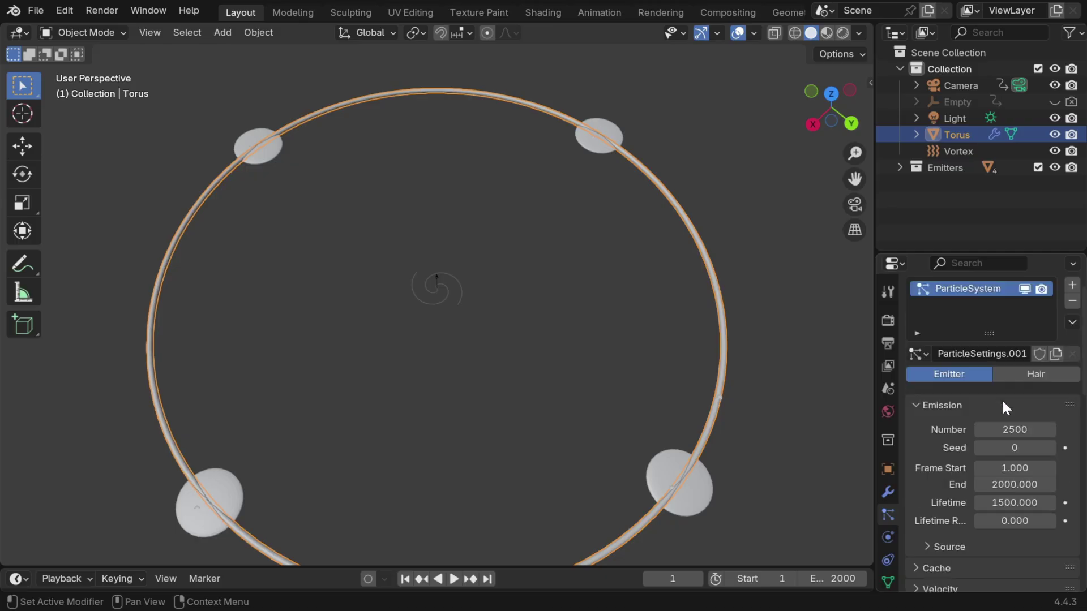
left_click(1019, 396)
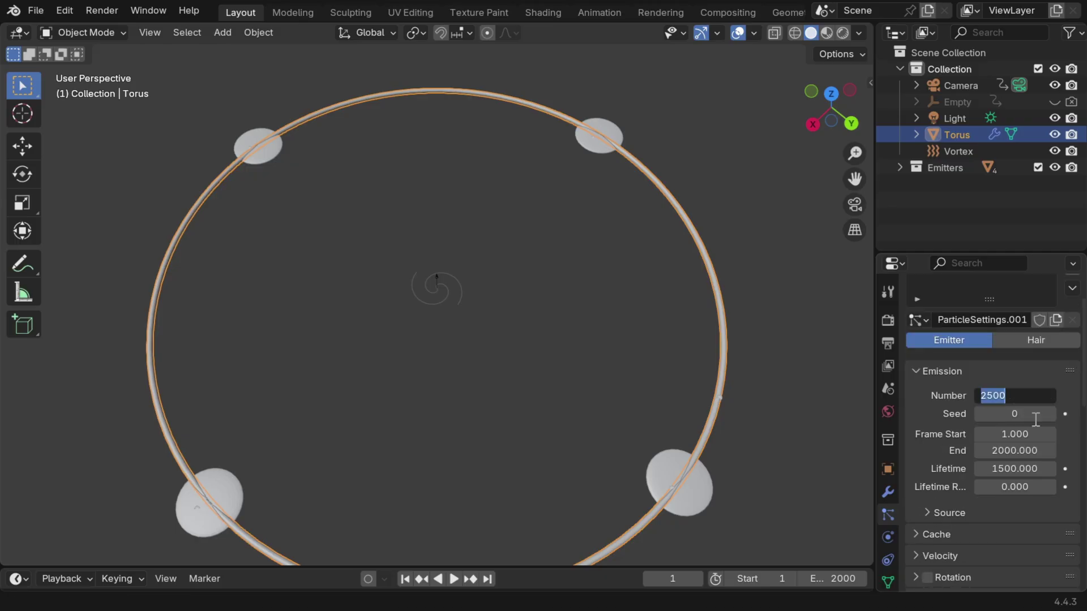
type("10000")
key("Return")
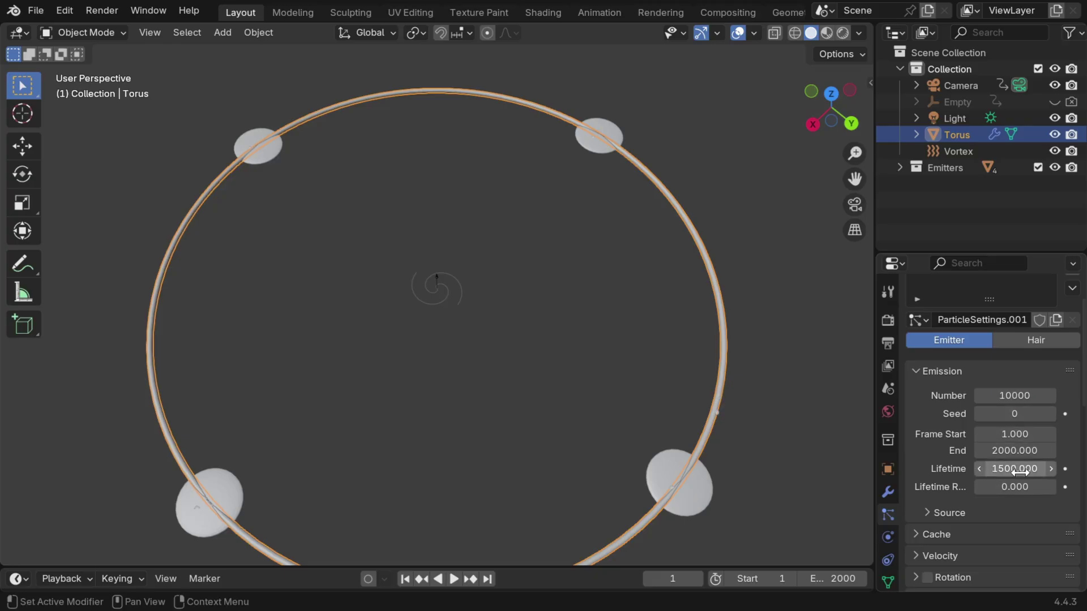
- Deselect everything and play the simulation, pausing at frame 355
left_click(736, 532)
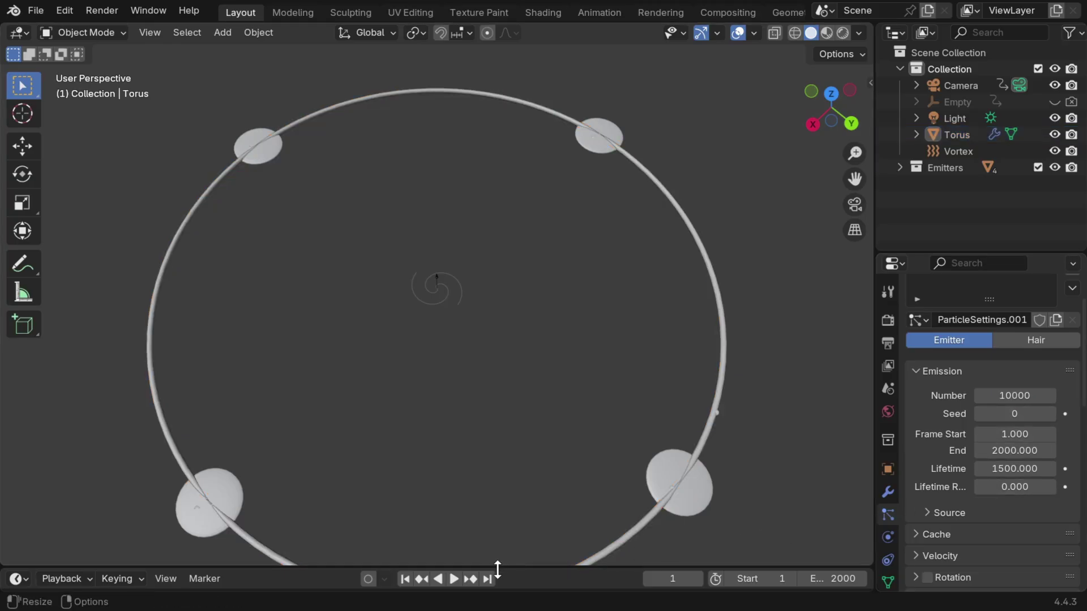
left_click(455, 579)
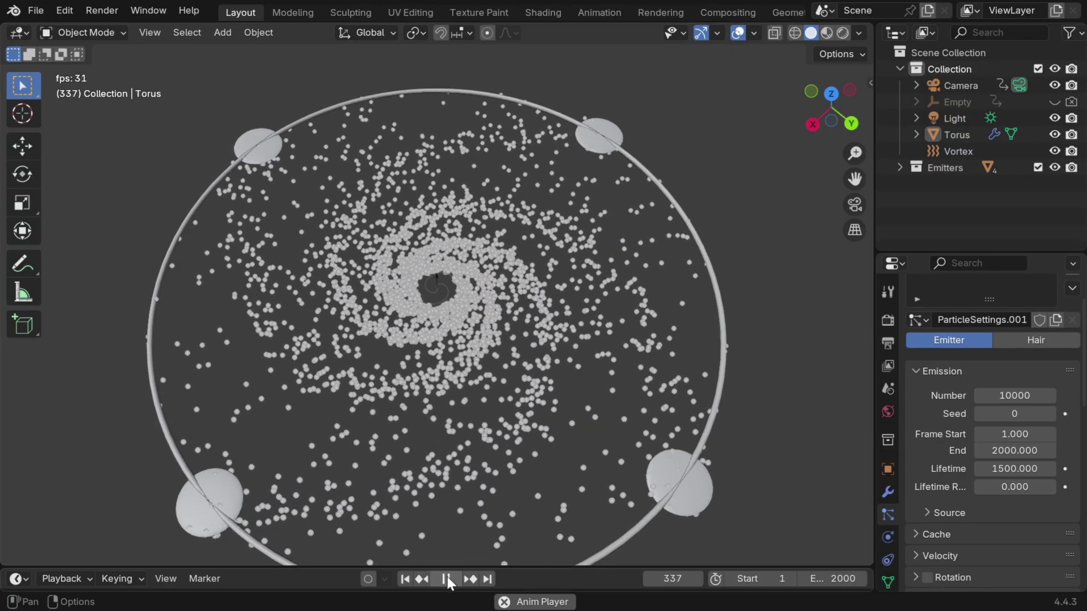
left_click(446, 579)
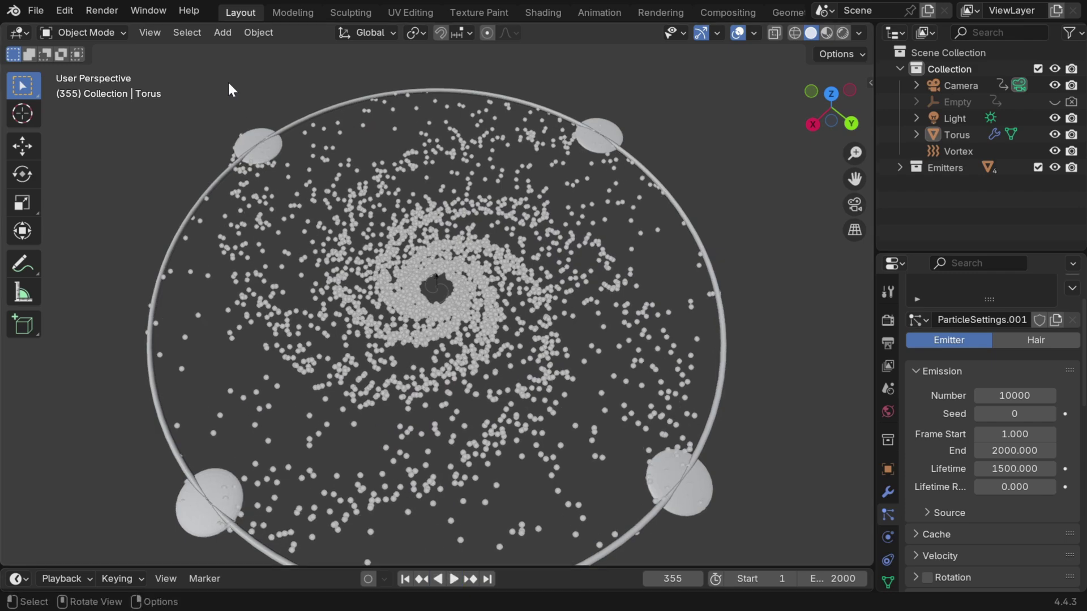
- Add a UV sphere at the centre and name it 'Star'
left_click(223, 33)
mouse_move(257, 51)
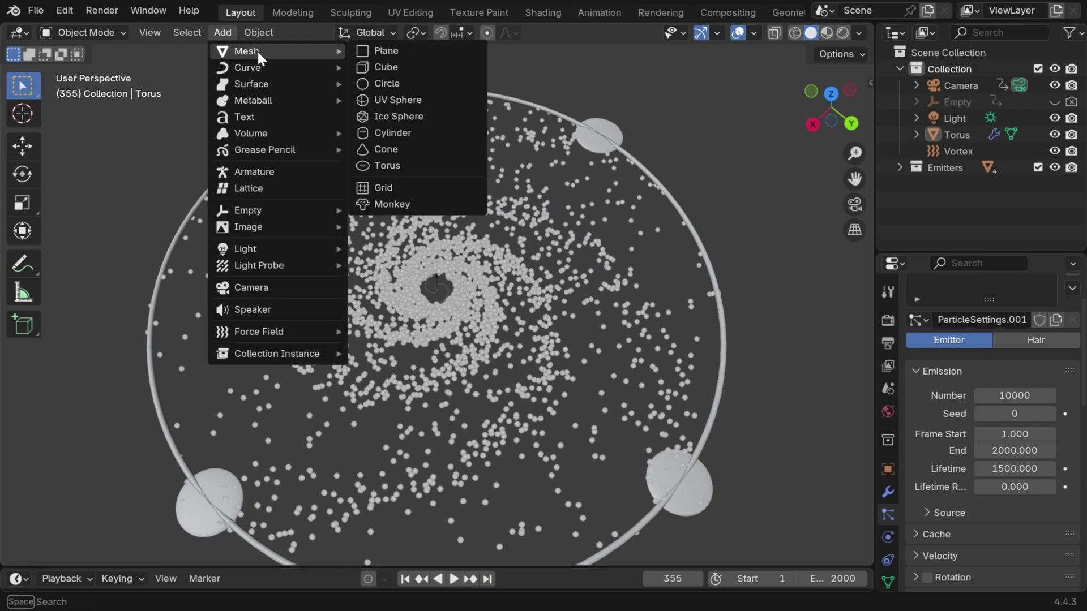
left_click(403, 100)
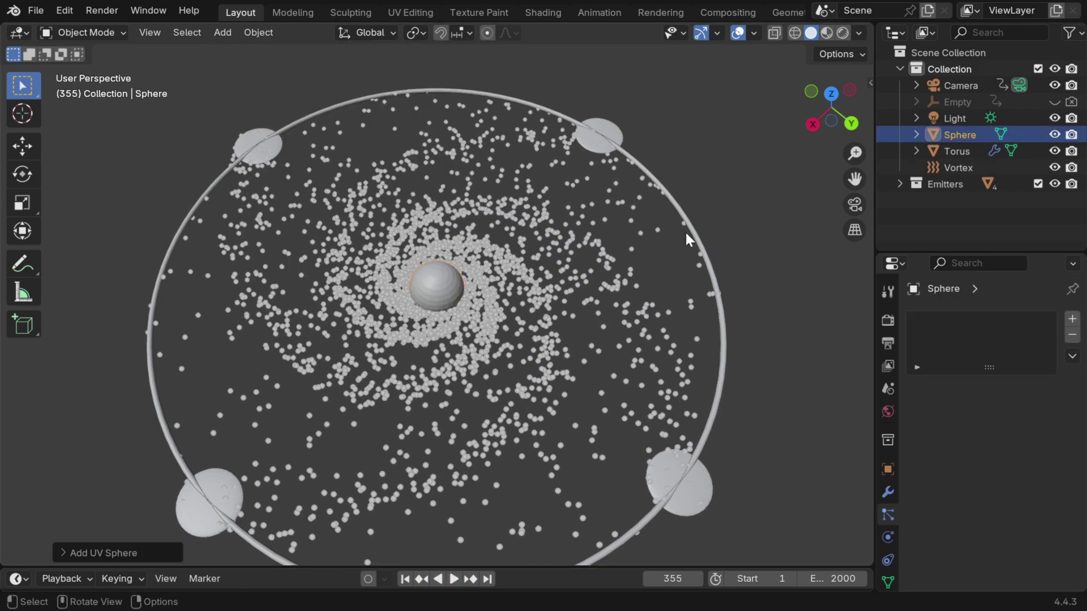
double_click(962, 135)
type("S")
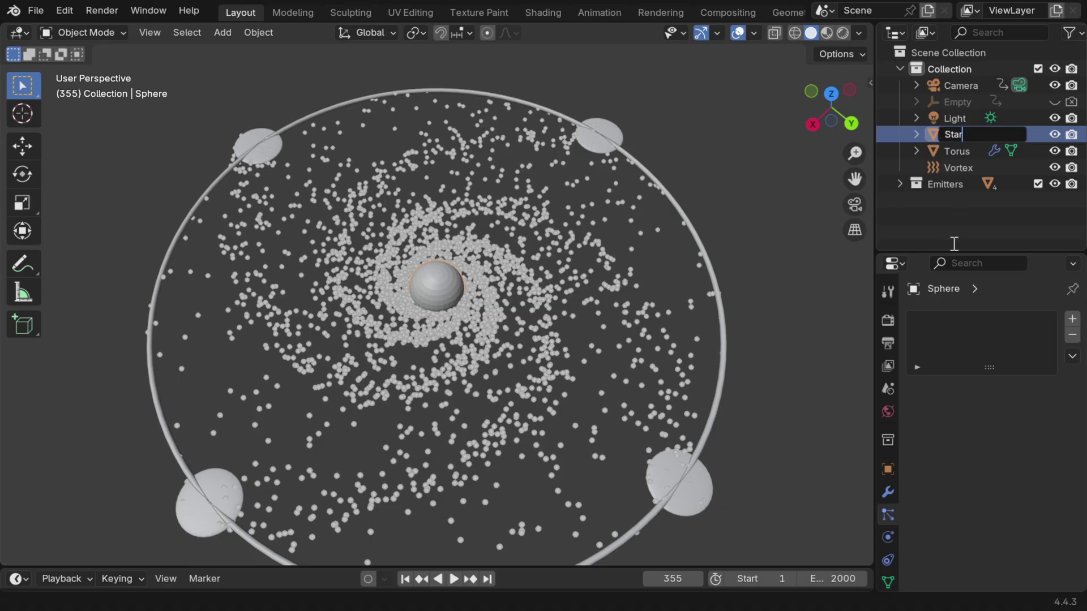
type("tar")
key("Return")
- Give Star a new Emission material in light cyan #B7FDFF at strength 5, and hide it
scroll(885, 530, "down", 2)
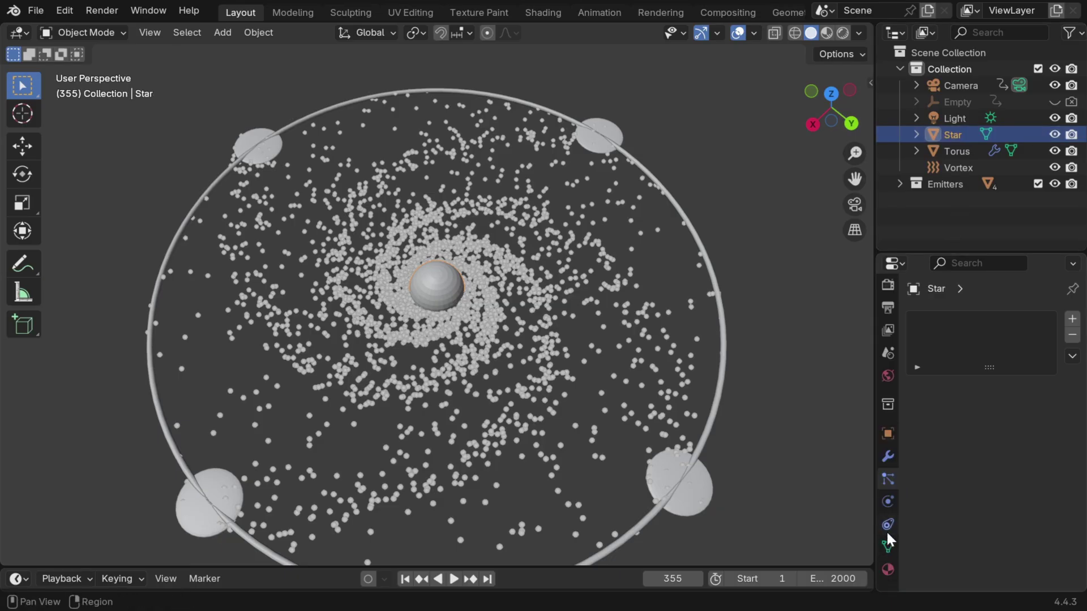
left_click(886, 569)
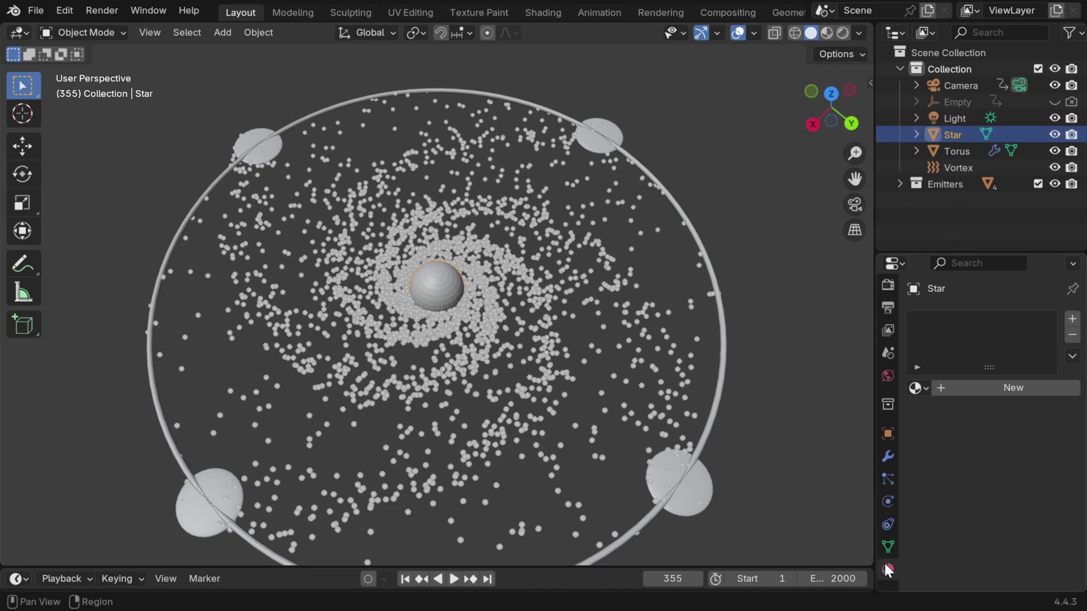
left_click(983, 389)
left_click(991, 460)
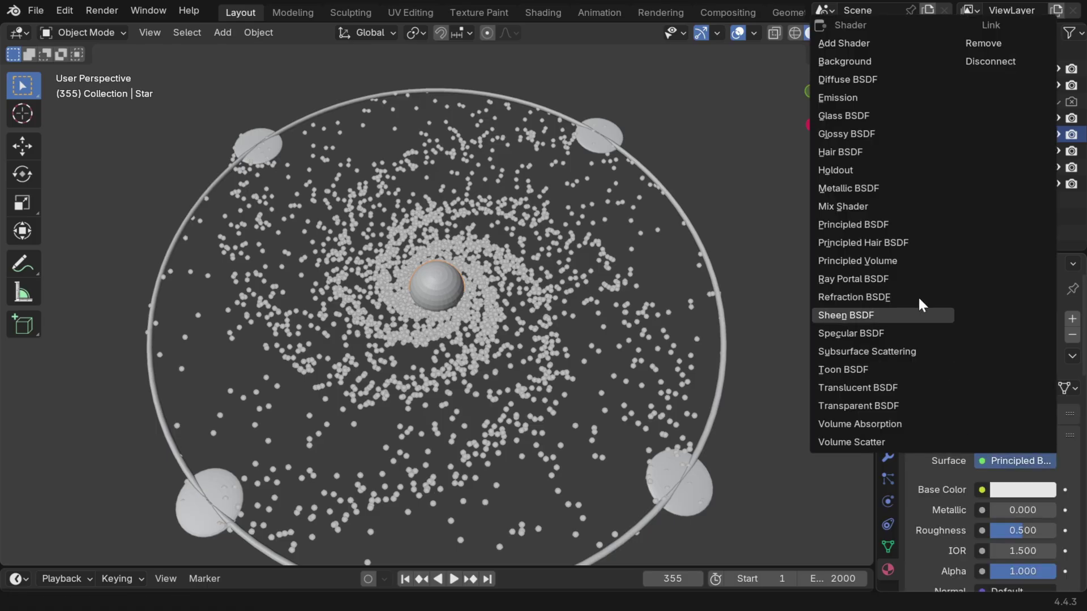
left_click(837, 98)
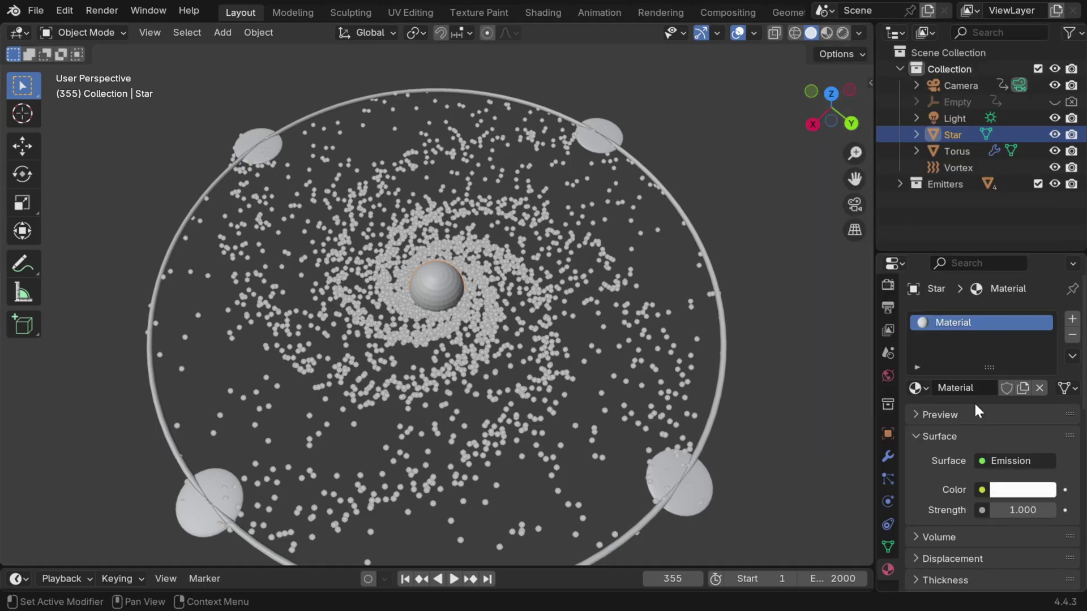
left_click(1013, 489)
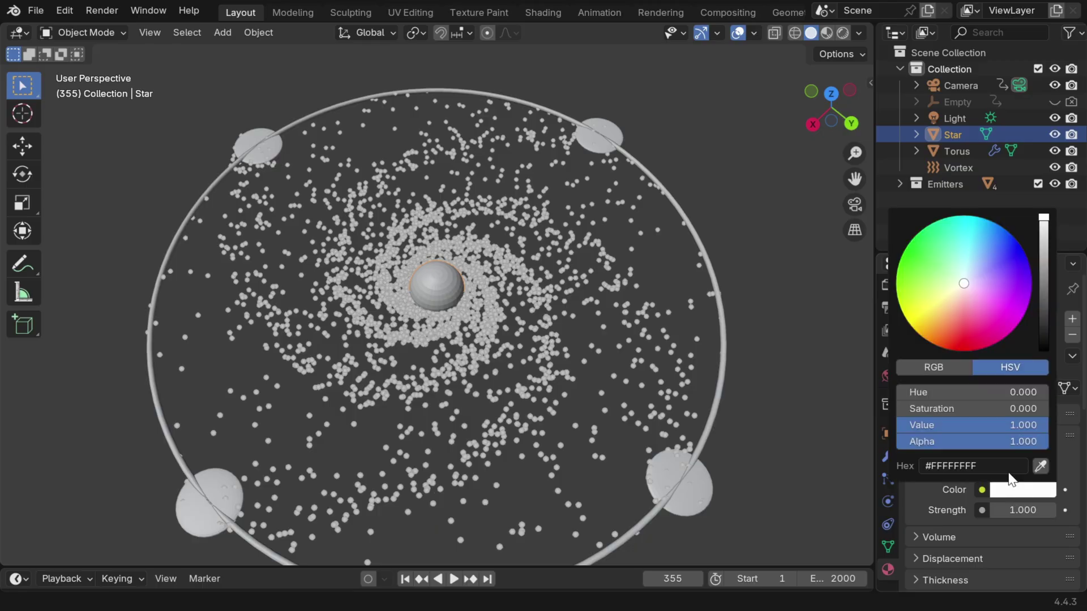
left_click(964, 265)
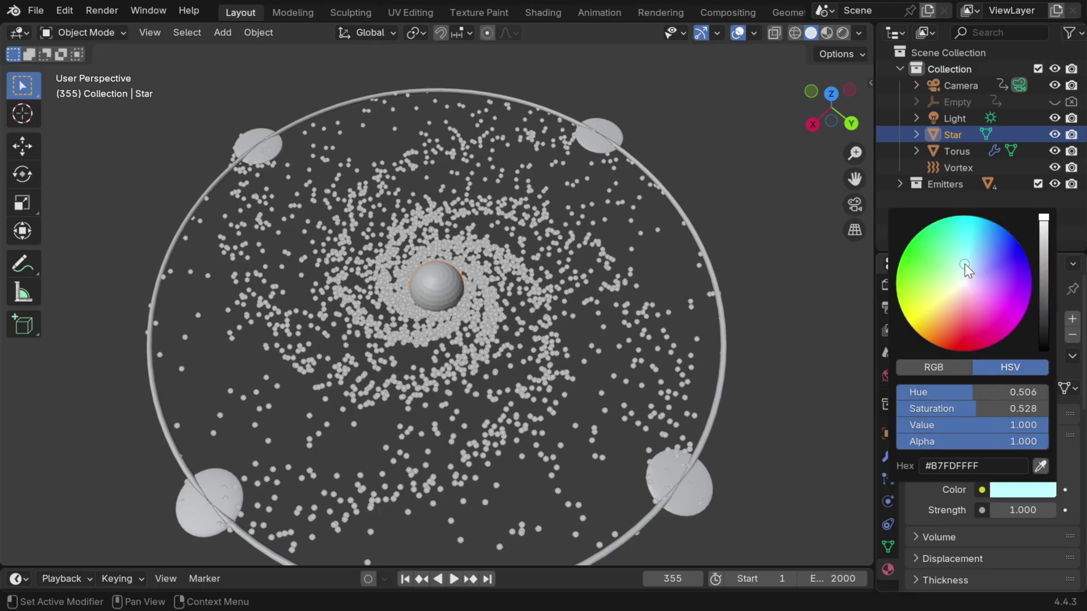
double_click(1025, 510)
type("5")
key("Return")
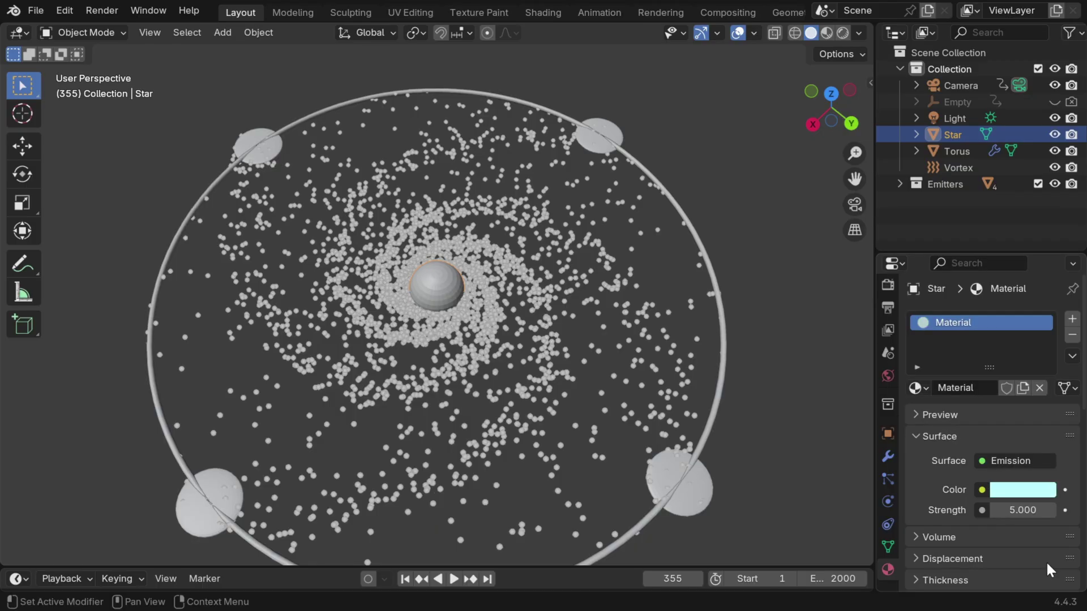
left_click(1054, 136)
- Exclude Star from renders, then render Sphere-2's particles as Object instances of Star
left_click(1071, 136)
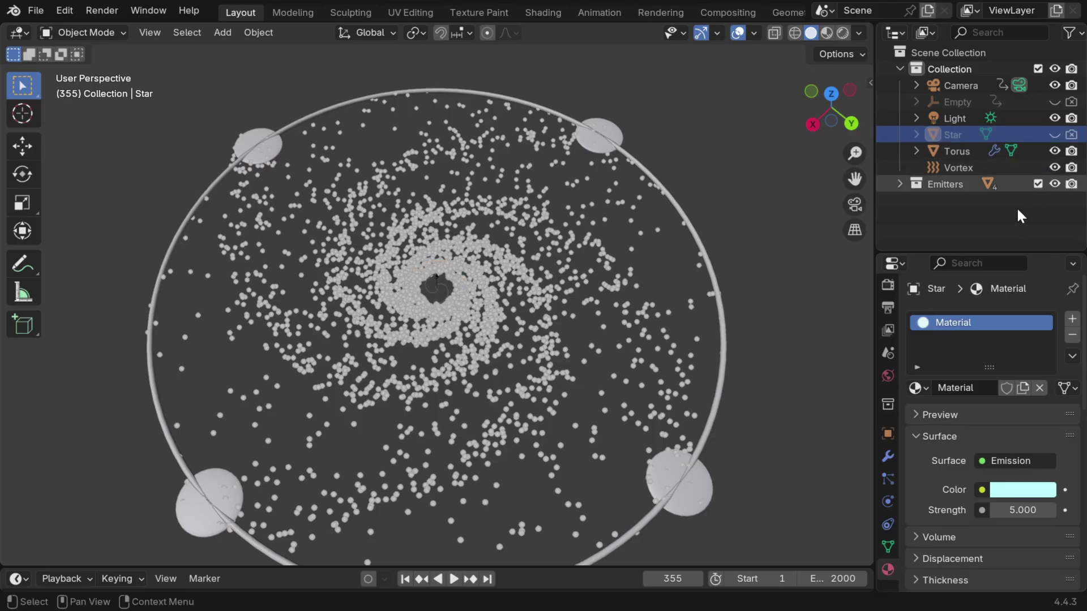
left_click(694, 490)
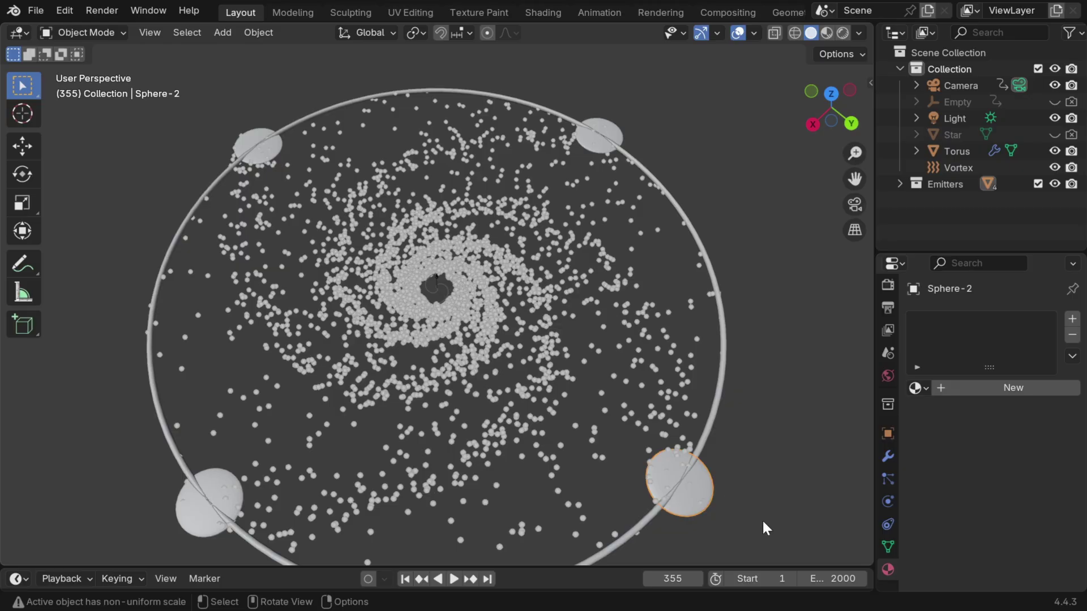
left_click(887, 479)
scroll(958, 479, "down", 5)
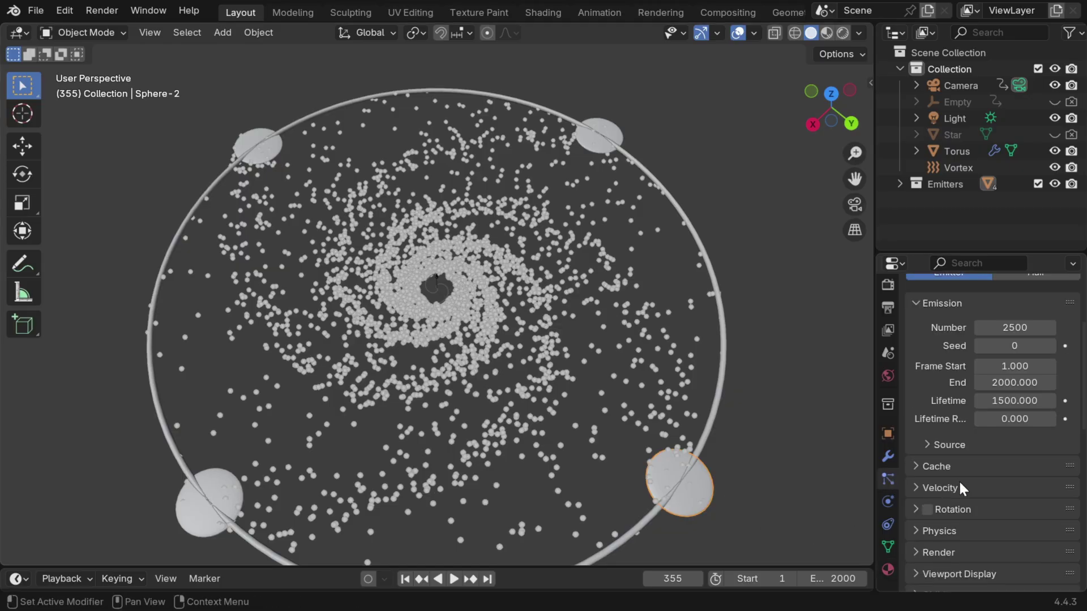
scroll(960, 484, "down", 5)
left_click(928, 417)
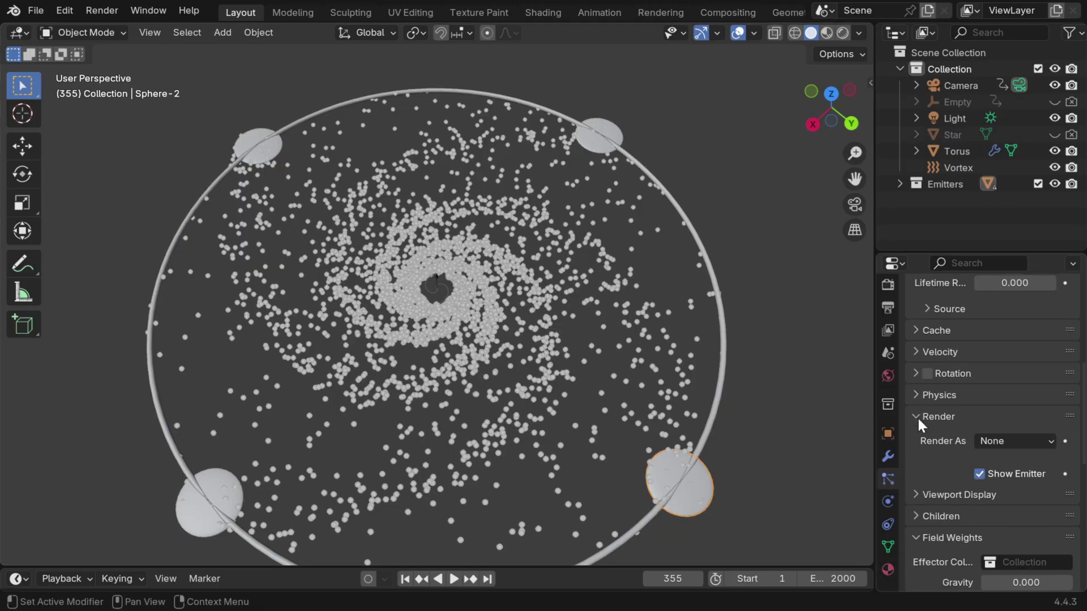
left_click(995, 442)
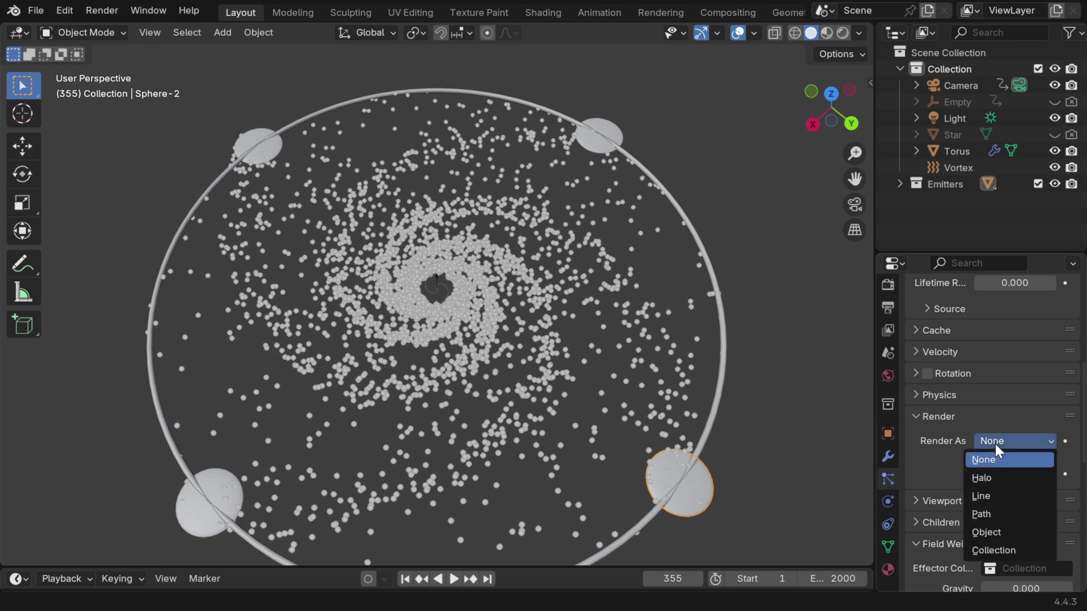
left_click(987, 532)
scroll(991, 506, "down", 3)
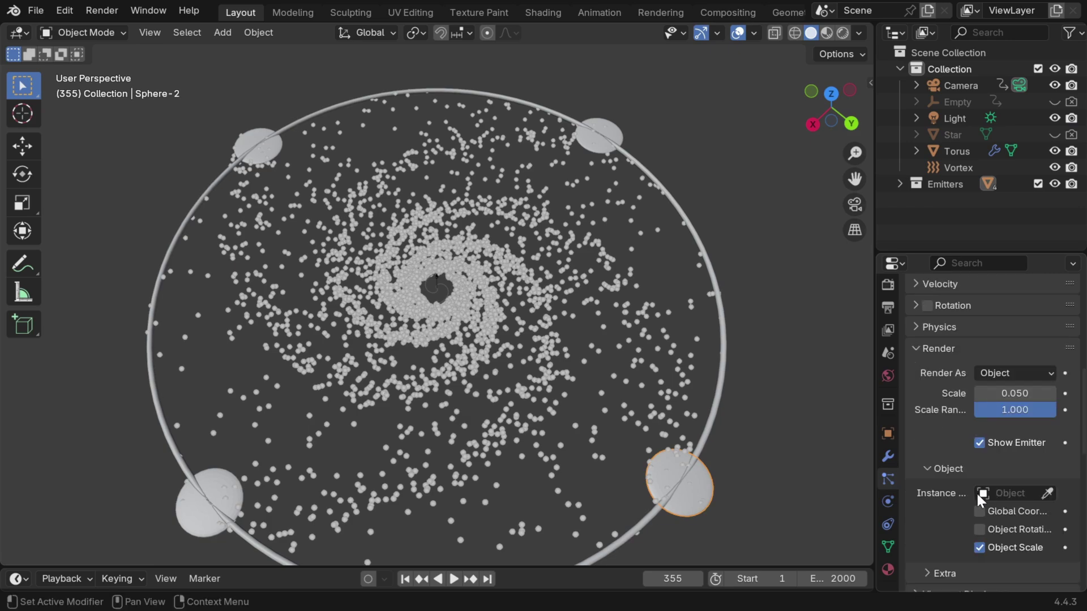
left_click(977, 494)
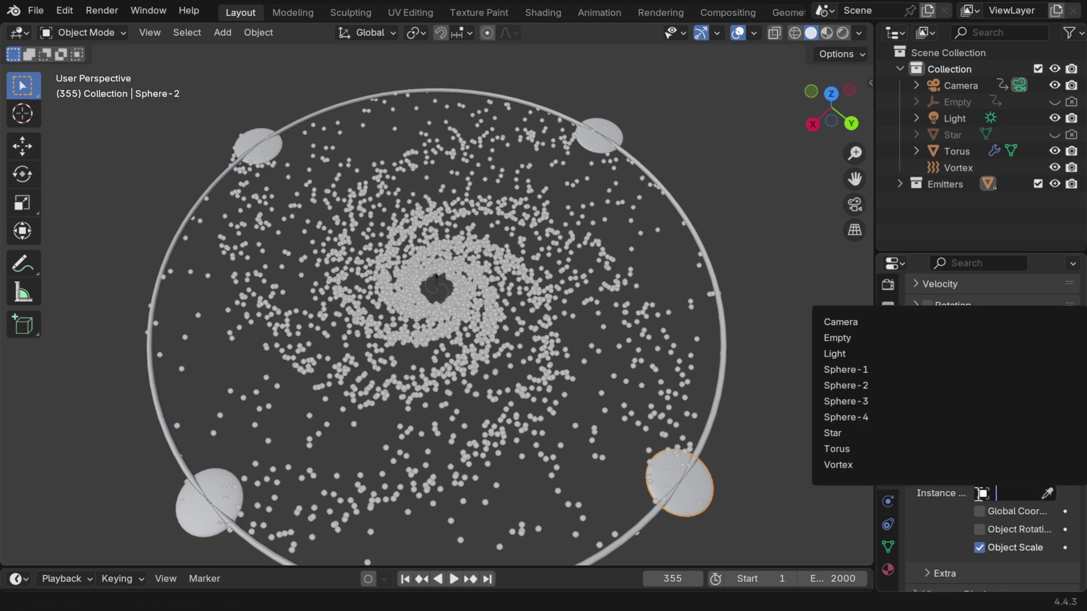
left_click(845, 433)
- Set the spheres' particle viewport Display As to Rendered
scroll(956, 500, "down", 5)
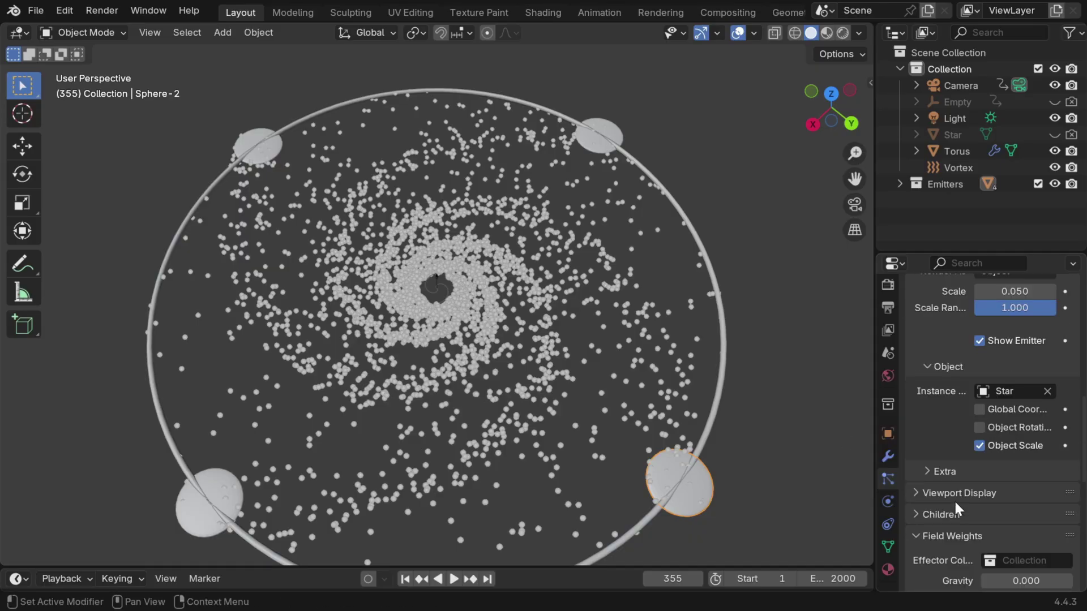
left_click(915, 494)
scroll(929, 501, "down", 5)
left_click(994, 417)
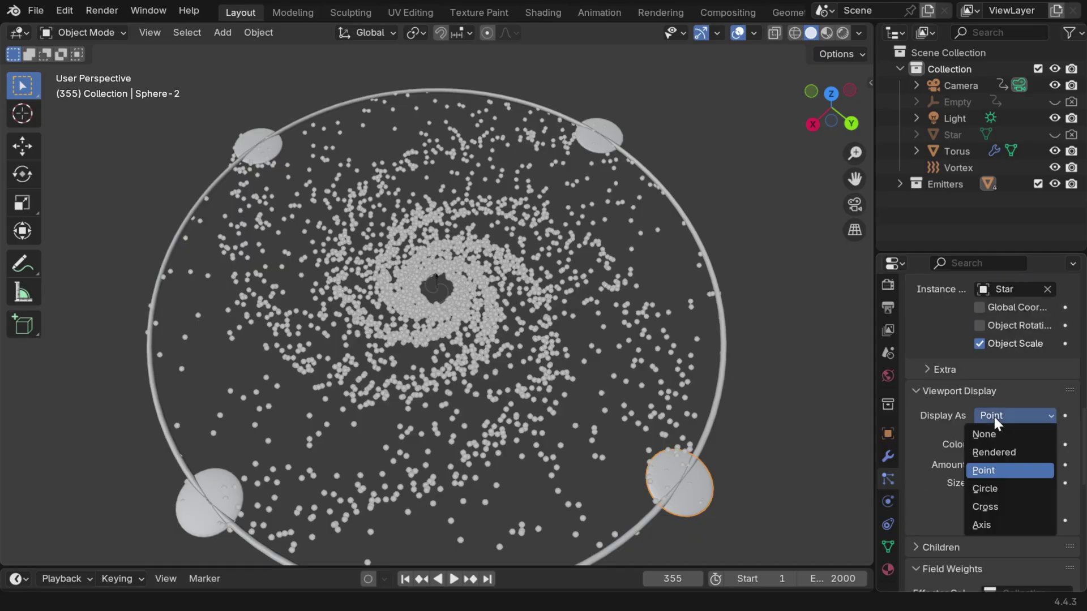
left_click(995, 453)
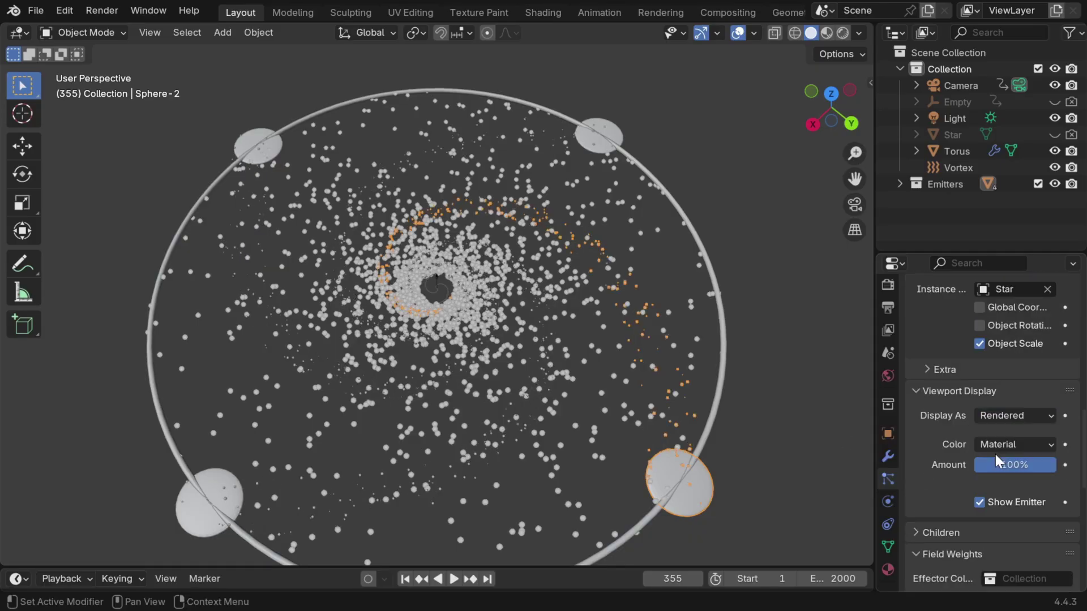
left_click(926, 549)
- Set the Torus particles to display as Rendered and render as Star object instances
left_click(716, 416)
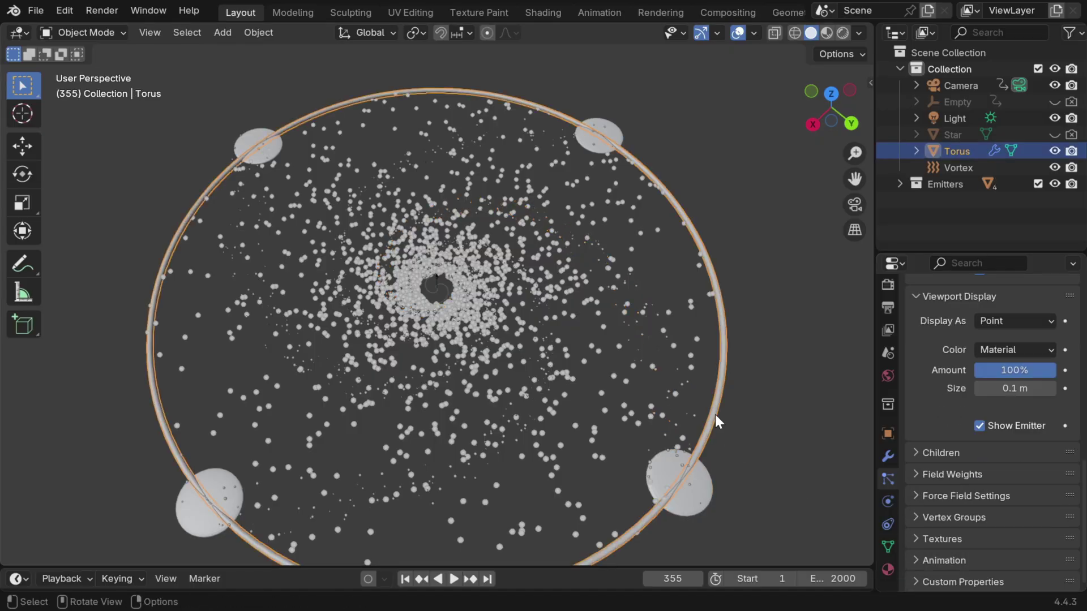
scroll(939, 470, "up", 3)
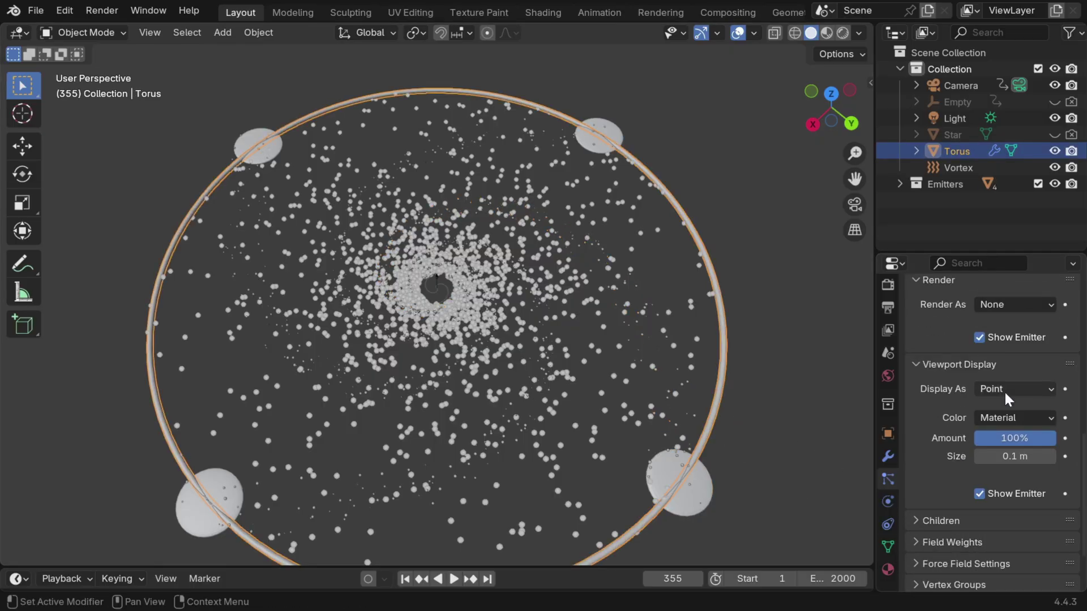
left_click(1004, 389)
left_click(1004, 425)
left_click(1007, 338)
left_click(1000, 432)
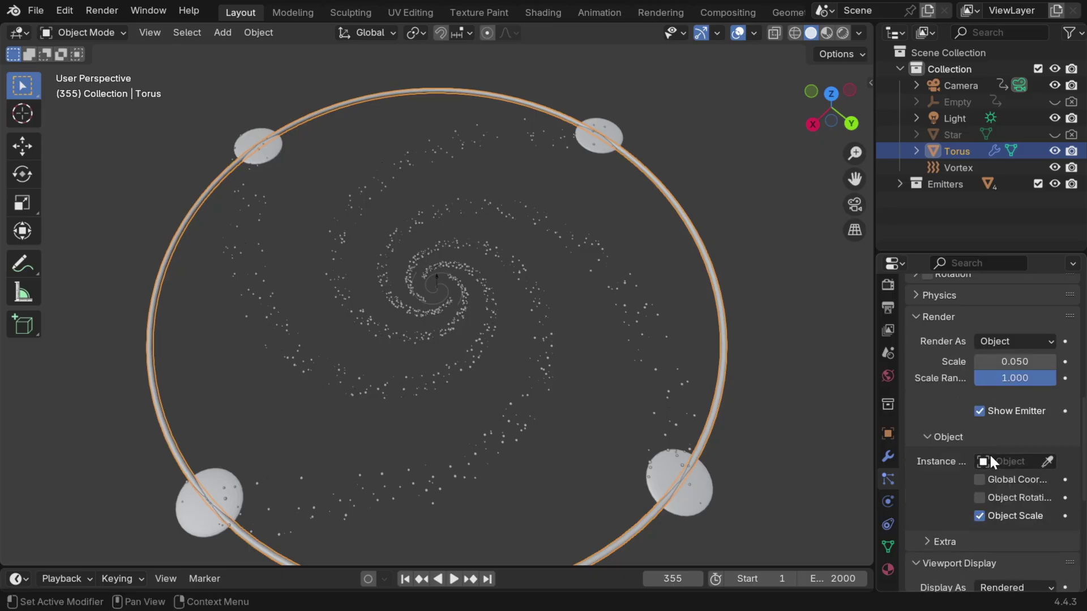
left_click(985, 460)
left_click(838, 402)
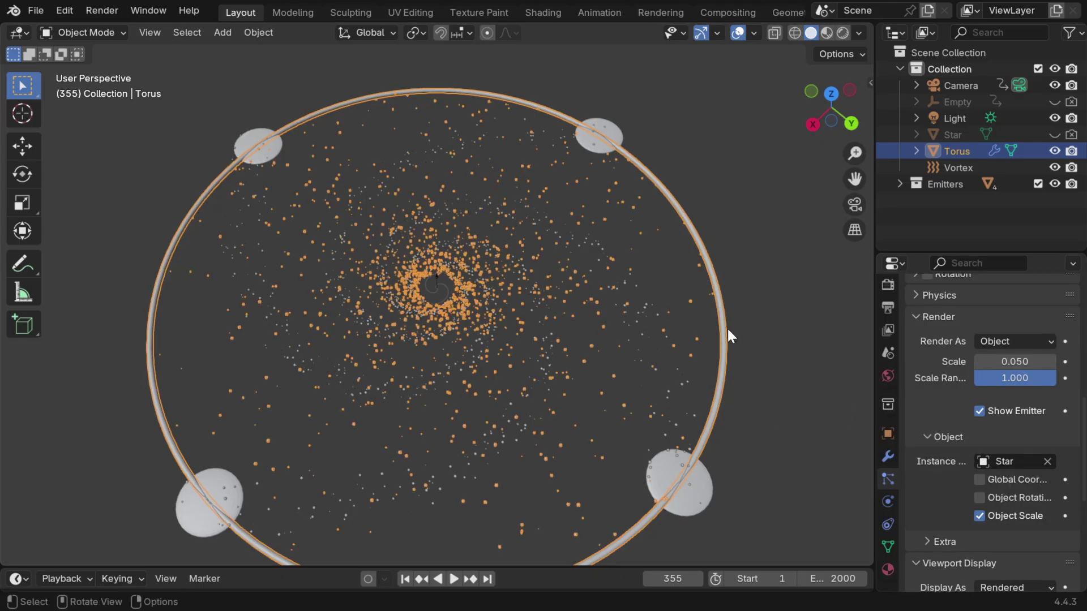
left_click(770, 342)
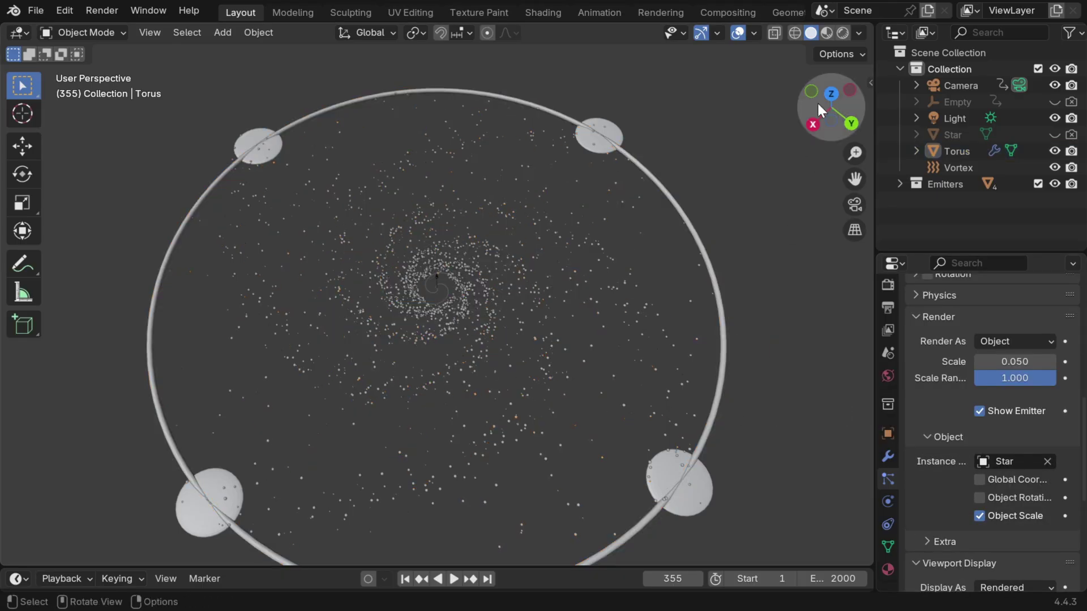
- Preview the scene in Rendered shading and scale the Star object to 0.1 on X, Y and Z
left_click(841, 33)
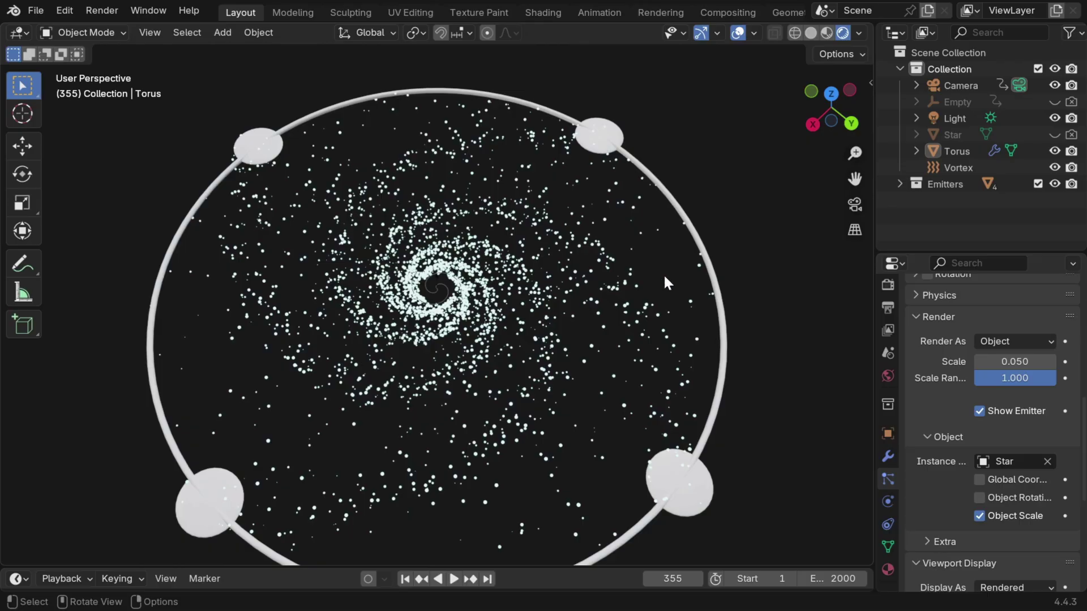
left_click(956, 134)
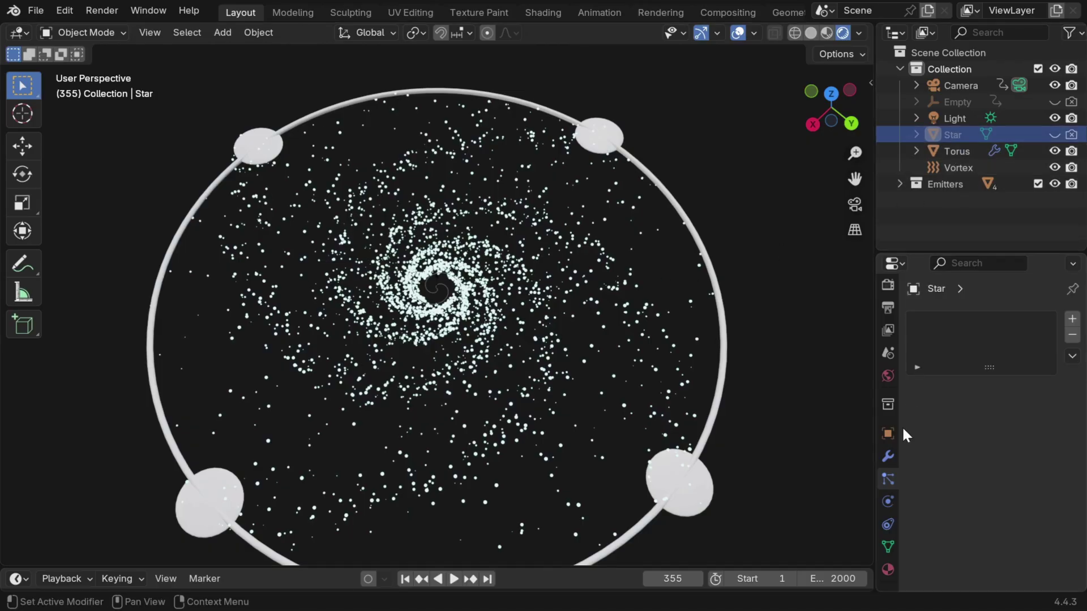
left_click(887, 432)
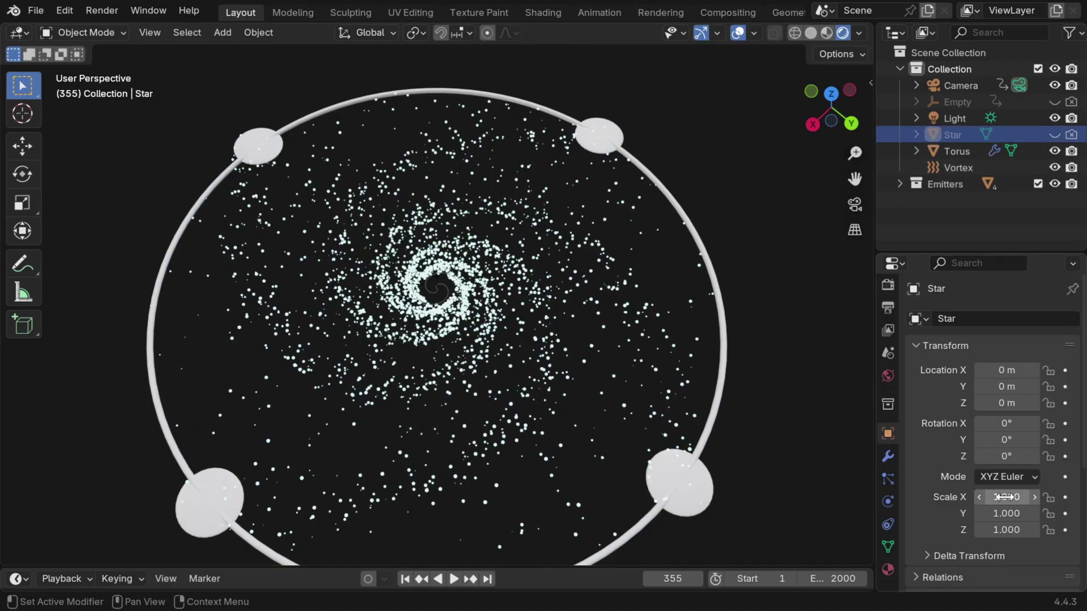
left_click_drag(1004, 497, 1005, 530)
type(".1")
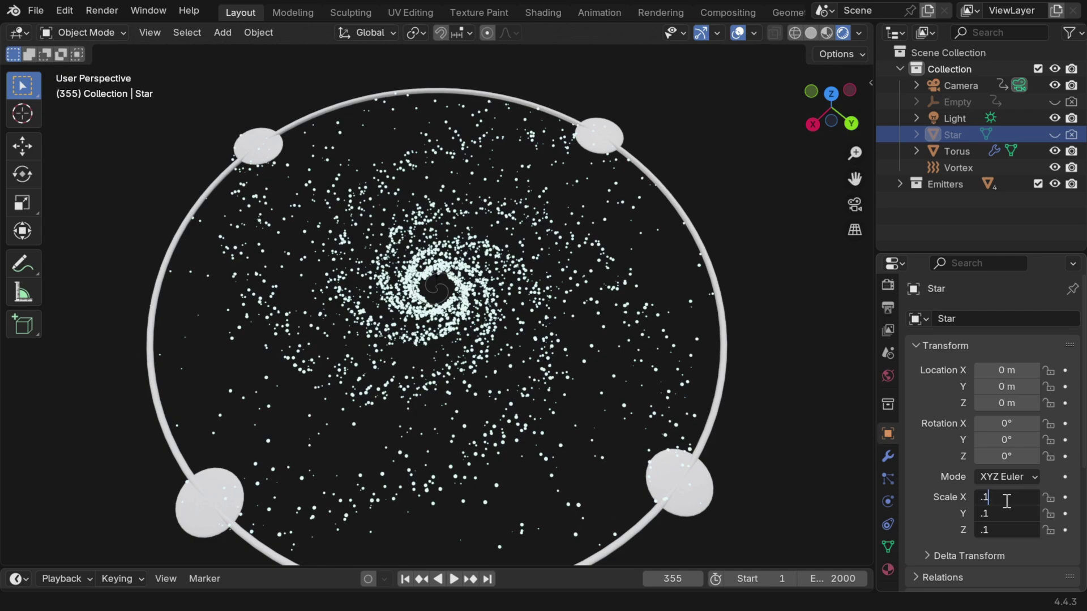
key("Return")
- Give the torus ring a new material with a Transparent BSDF surface
middle_click_drag(506, 441, 503, 373, "ctrl")
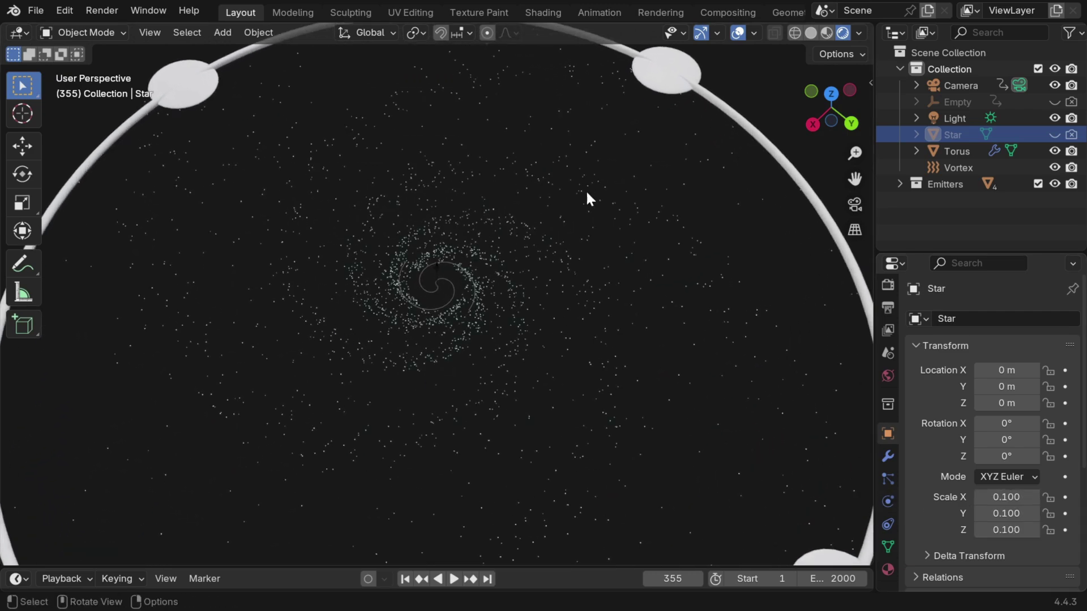
left_click(684, 71)
left_click(888, 565)
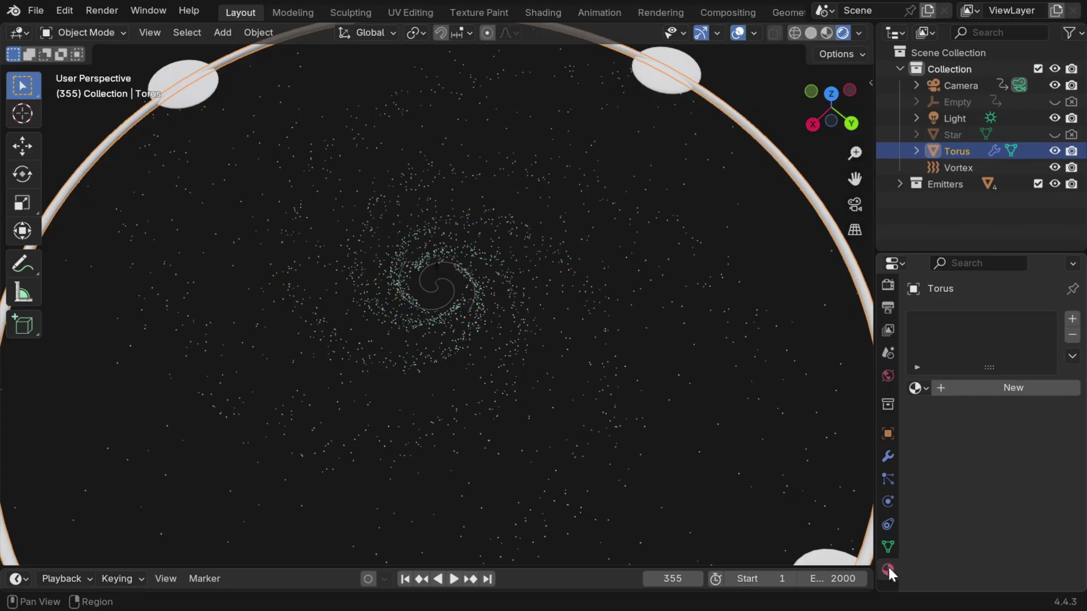
left_click(949, 386)
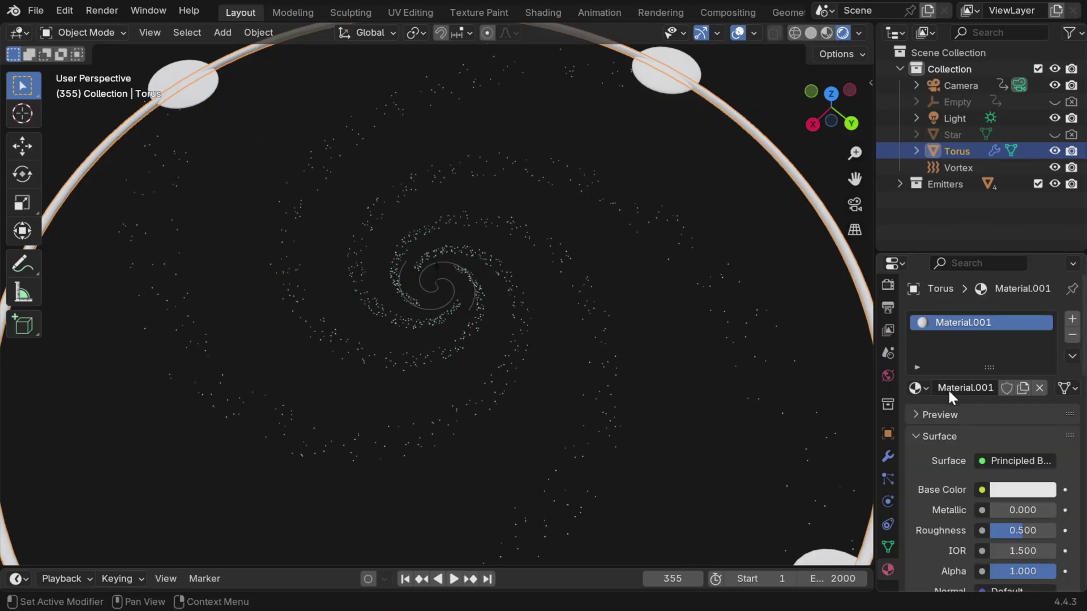
left_click(982, 461)
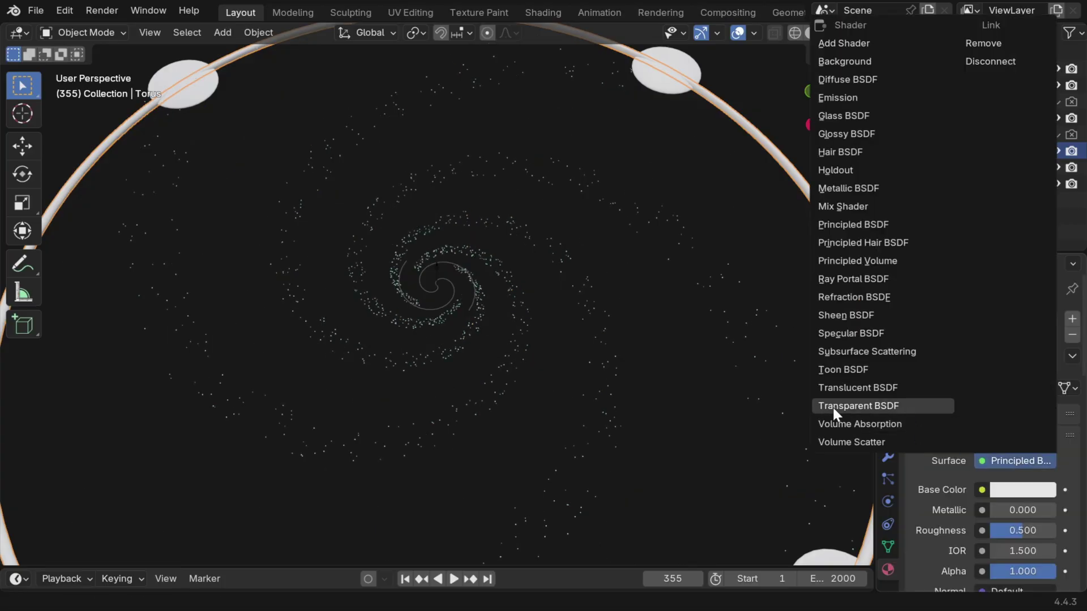
left_click(872, 405)
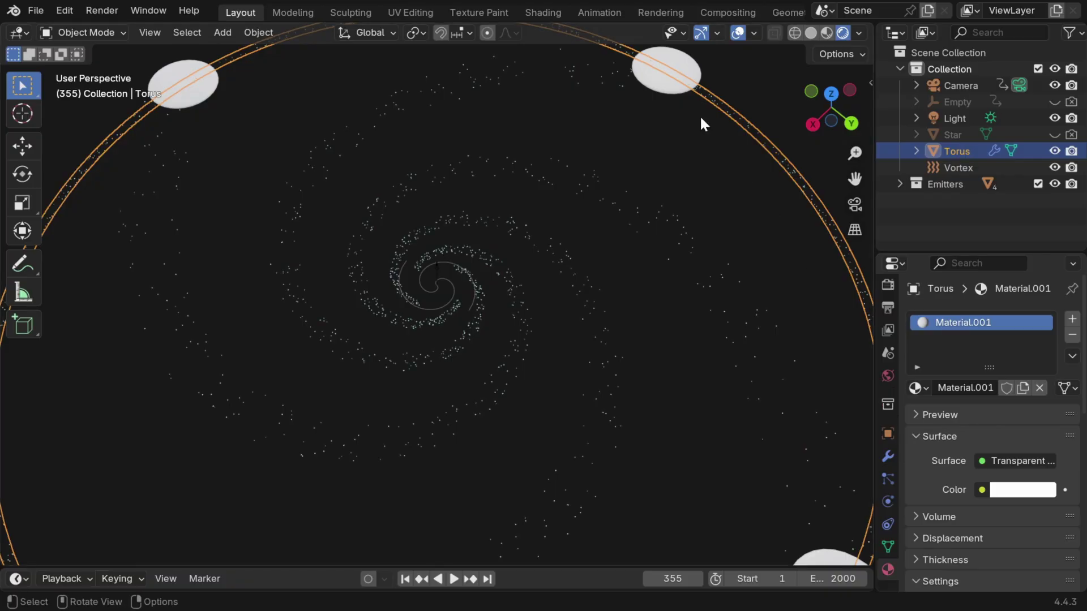
- Assign the transparent Material.001 to Sphere-3, then deselect it
left_click(657, 84)
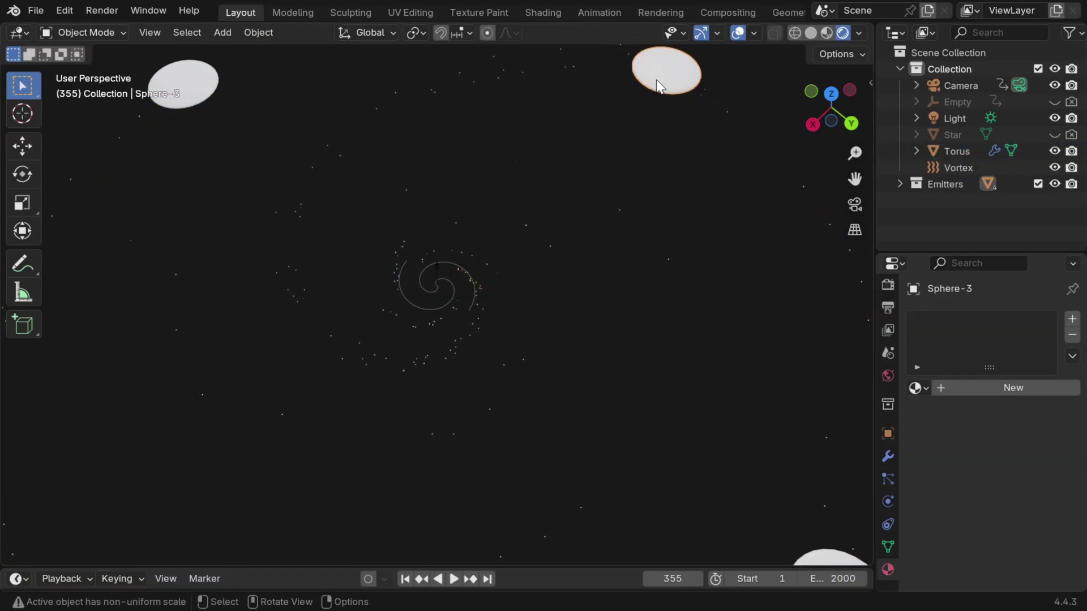
left_click(923, 389)
left_click(752, 427)
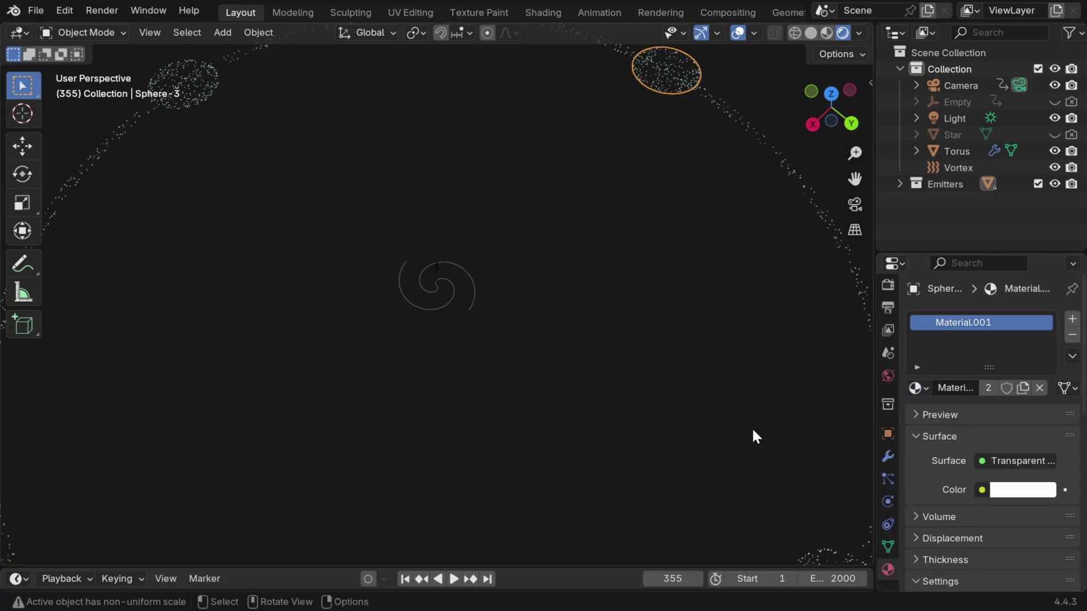
left_click(752, 437)
- In Sphere-3's particle Cache settings, delete all bakes and bake all dynamics
left_click(888, 478)
scroll(988, 500, "down", 5)
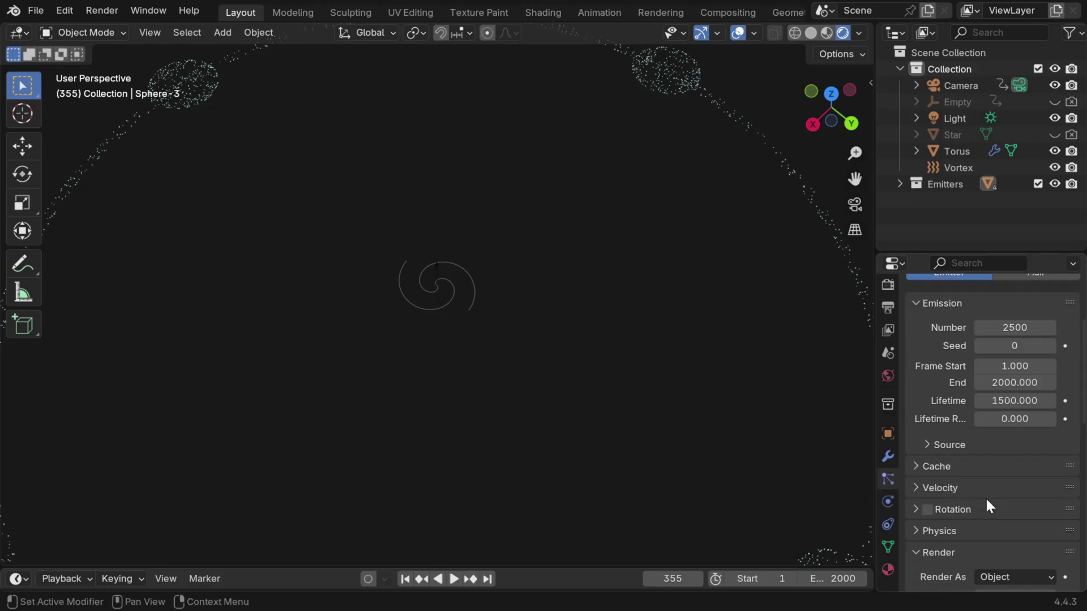
left_click(919, 471)
scroll(1017, 487, "down", 6)
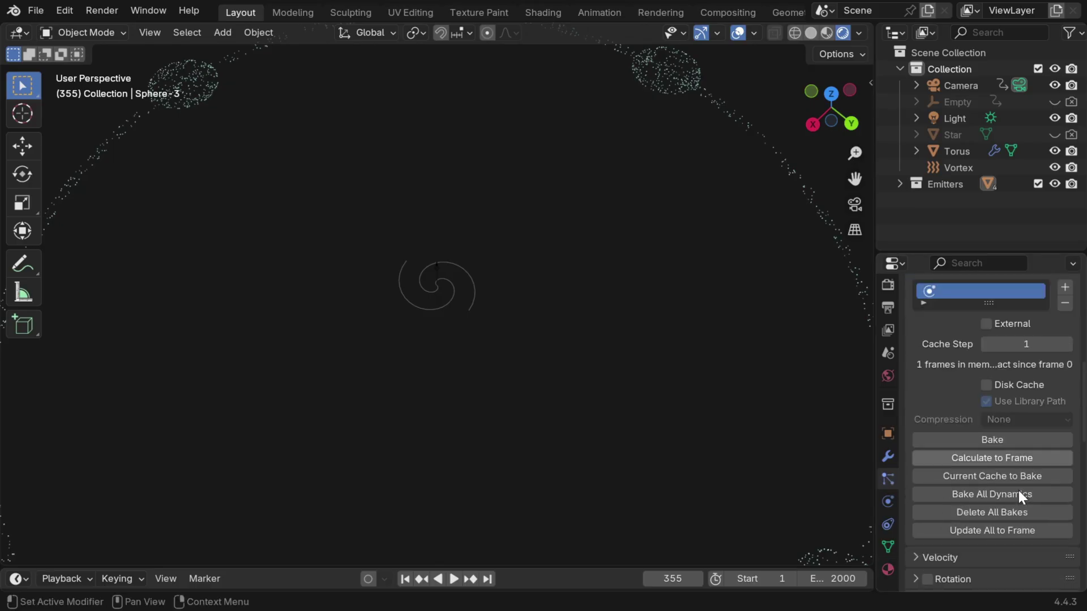
left_click(1018, 511)
left_click(1022, 494)
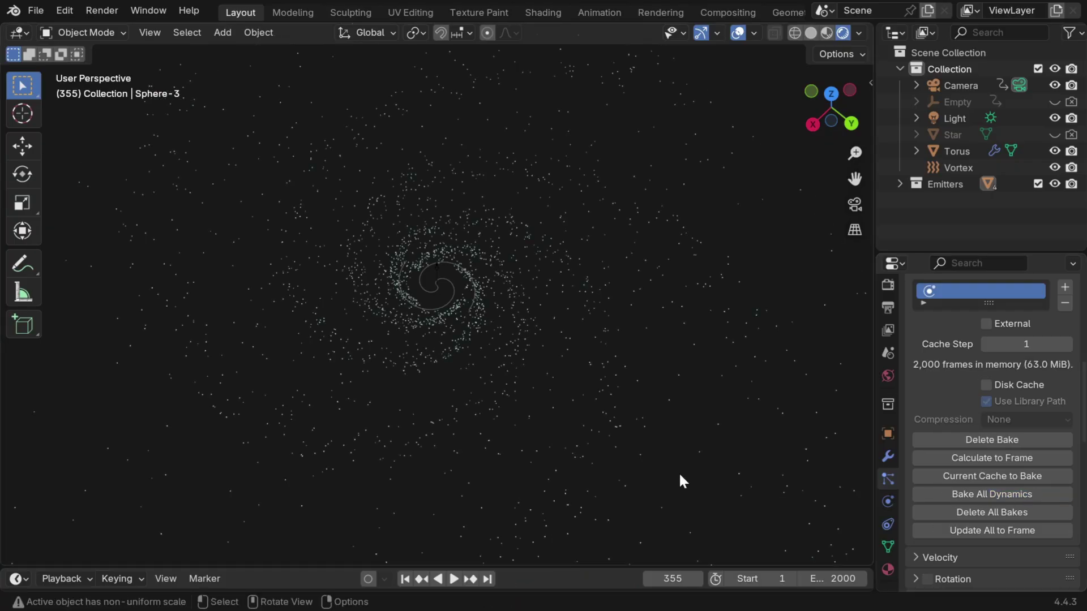
scroll(507, 423, "up", 2)
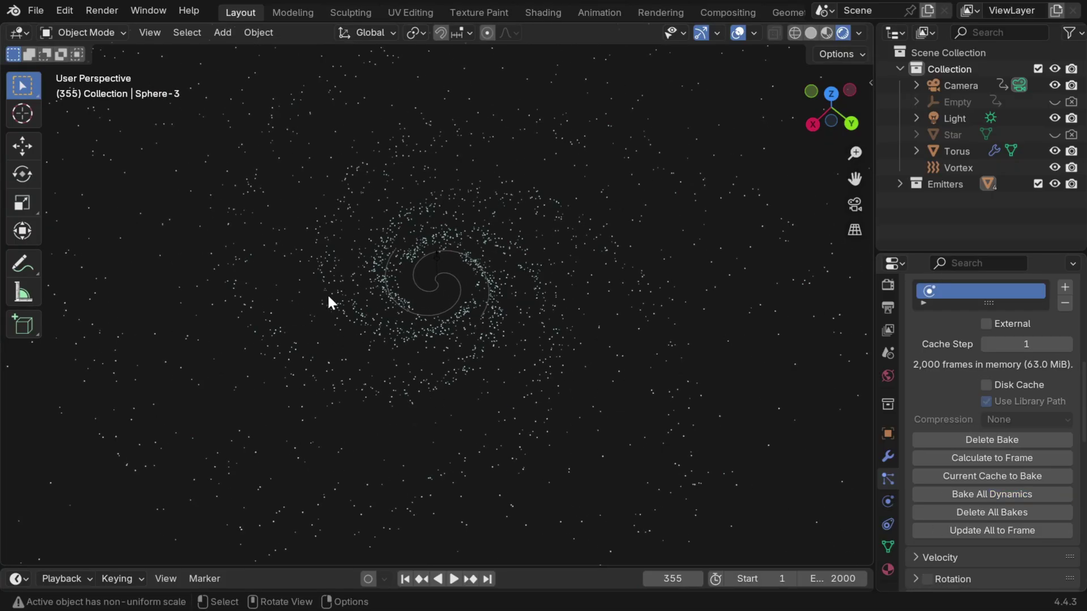
- In the Compositor, insert a Glare filter node between Render Layers and Composite
left_click(25, 28)
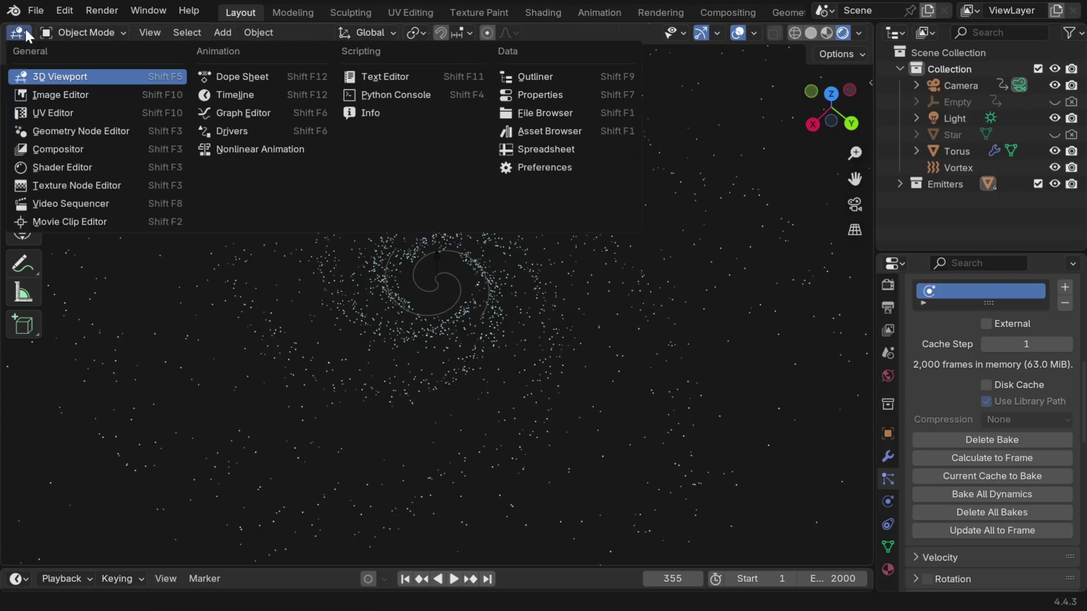
left_click(56, 149)
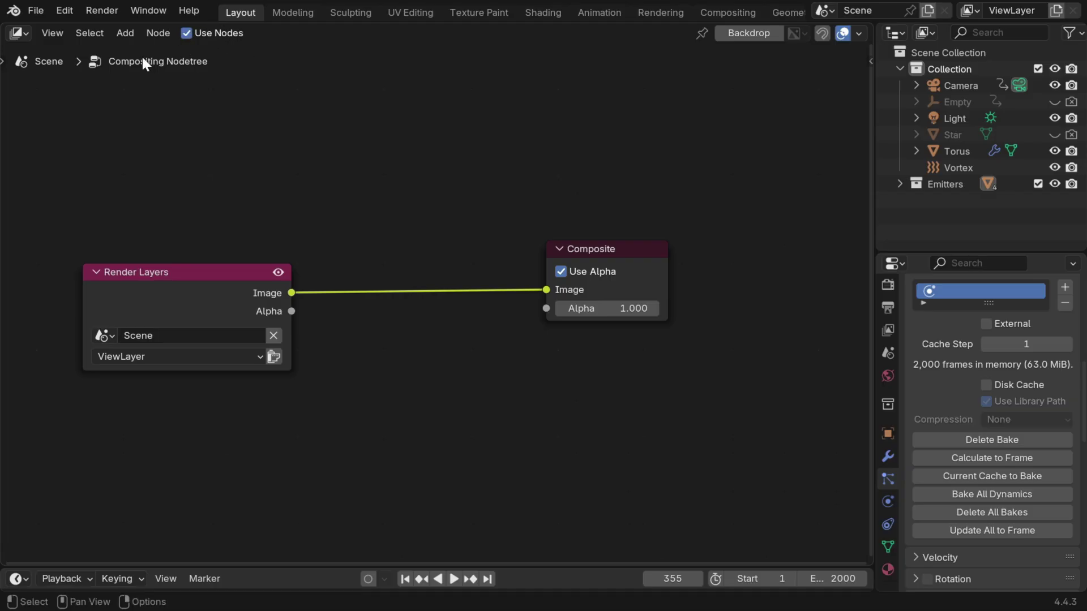
left_click(128, 33)
mouse_move(149, 108)
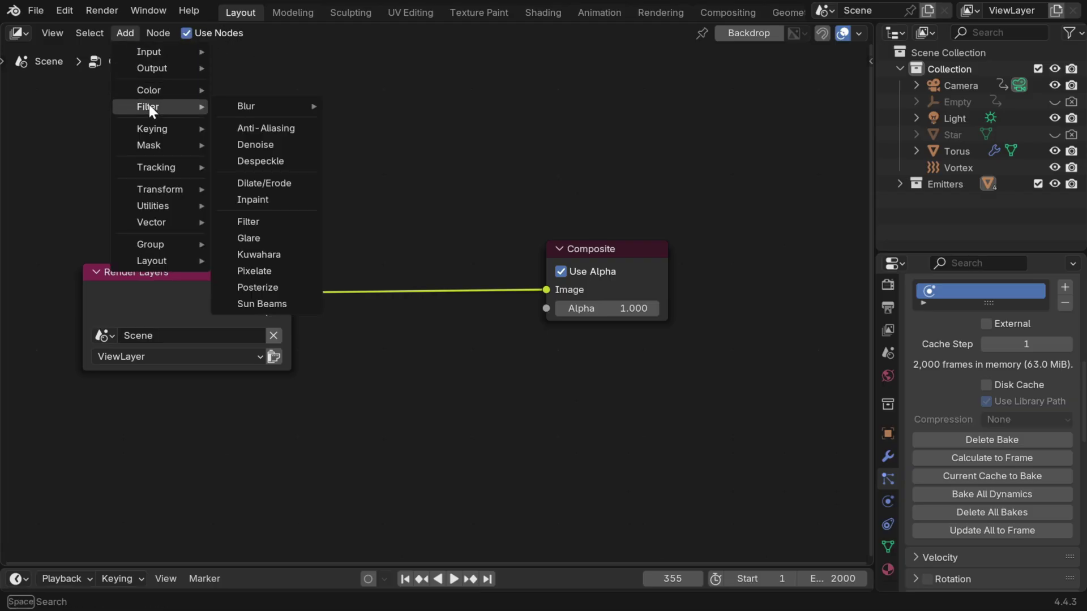
left_click(267, 237)
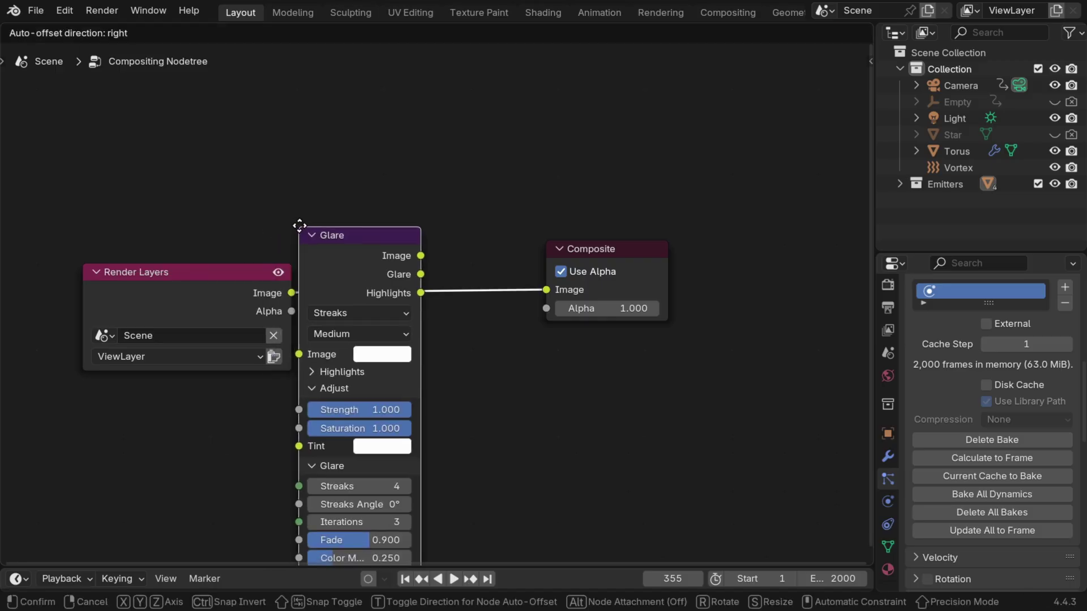
left_click(352, 199)
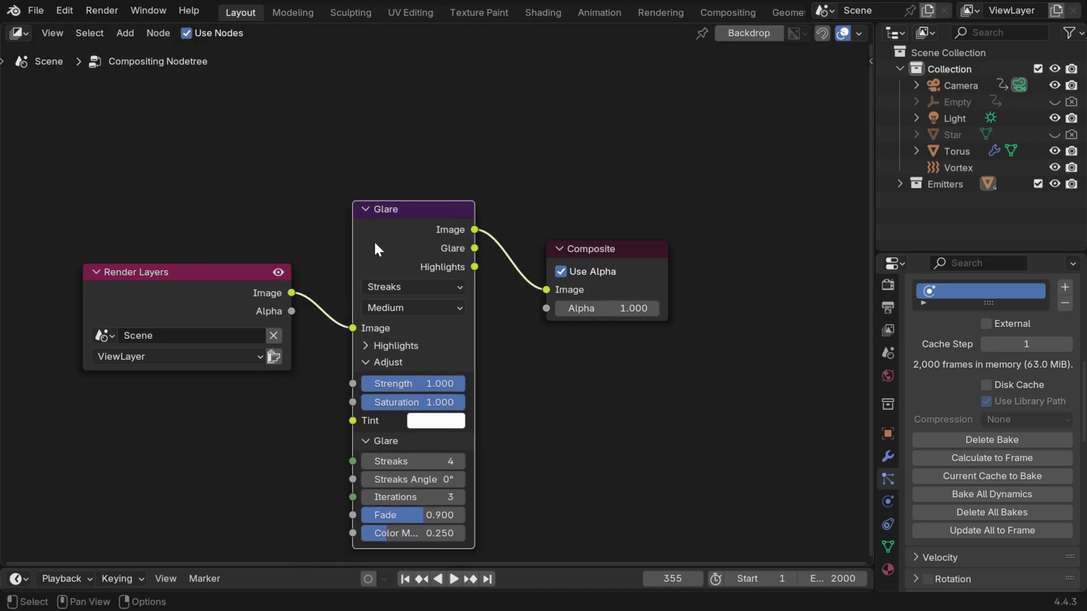
- Set the Glare node type to Bloom with Strength 5.000
left_click(404, 286)
left_click(406, 328)
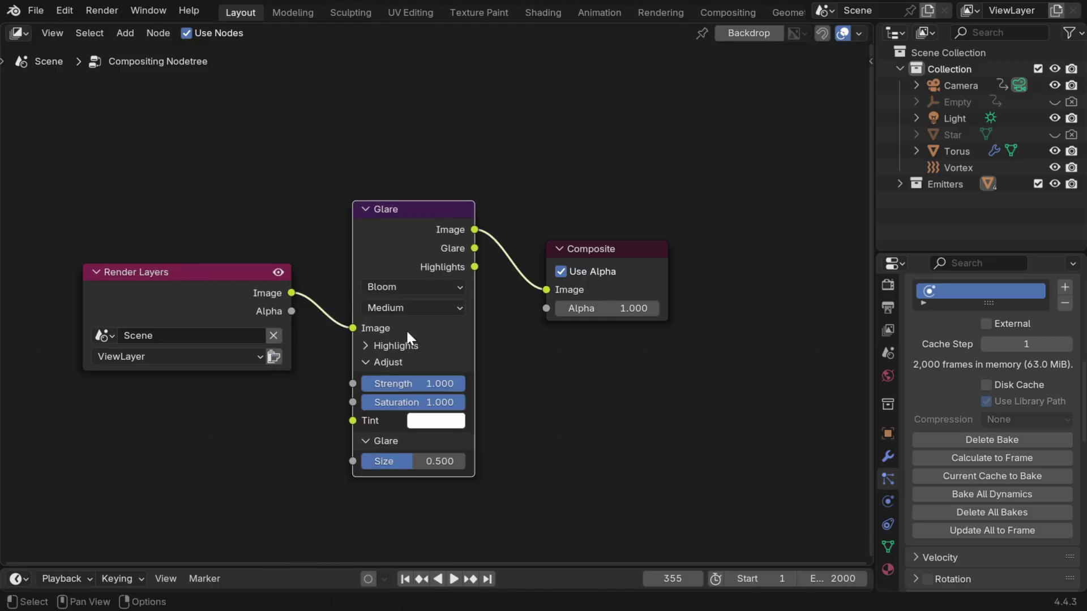
left_click(368, 345)
left_click(368, 345)
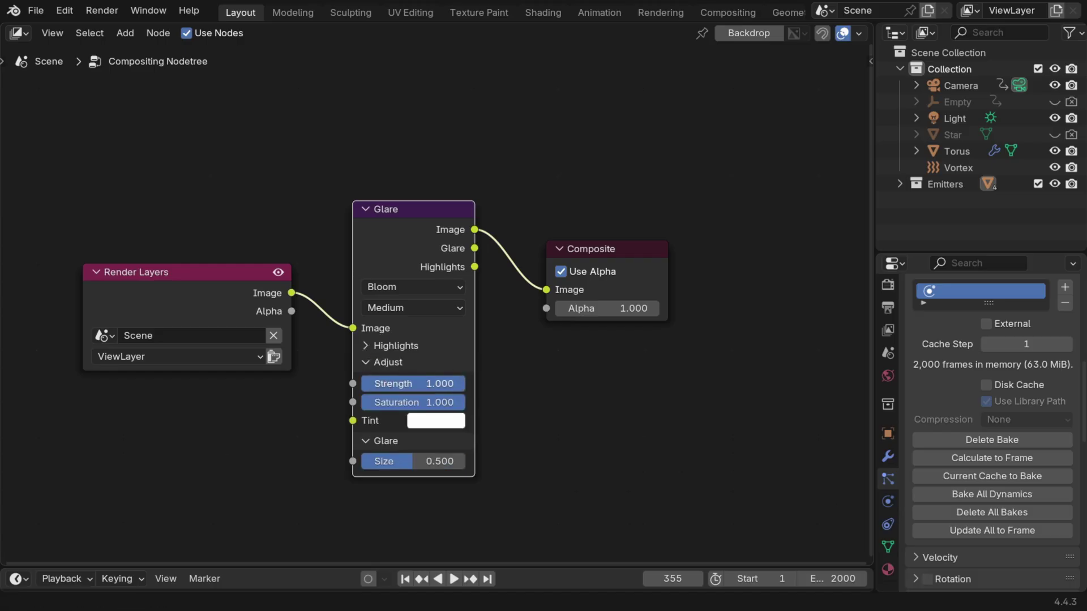
left_click(456, 383)
type("5")
key("Return")
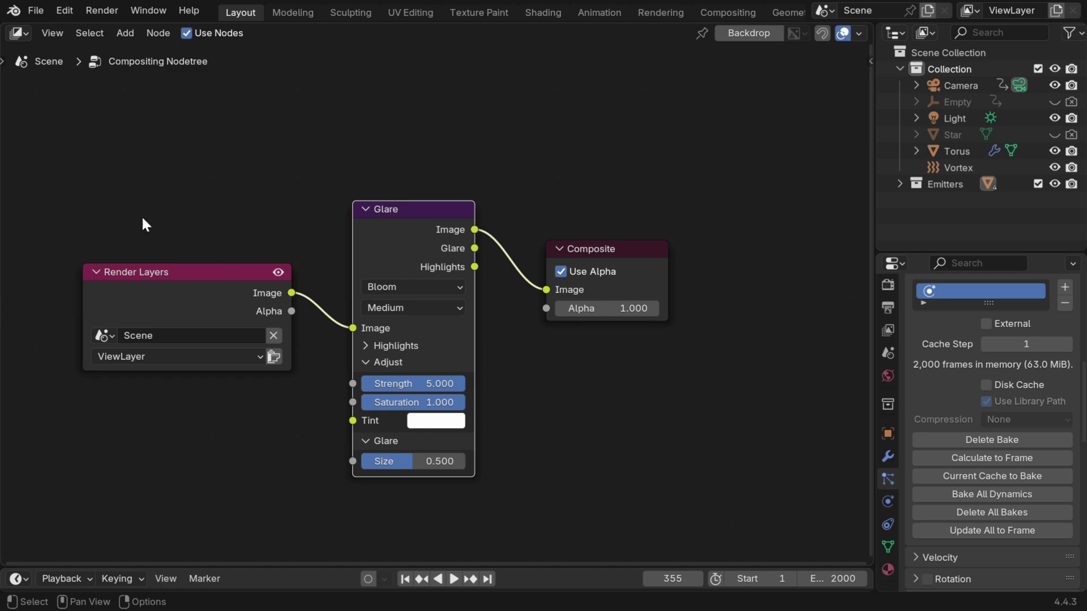
left_click(22, 30)
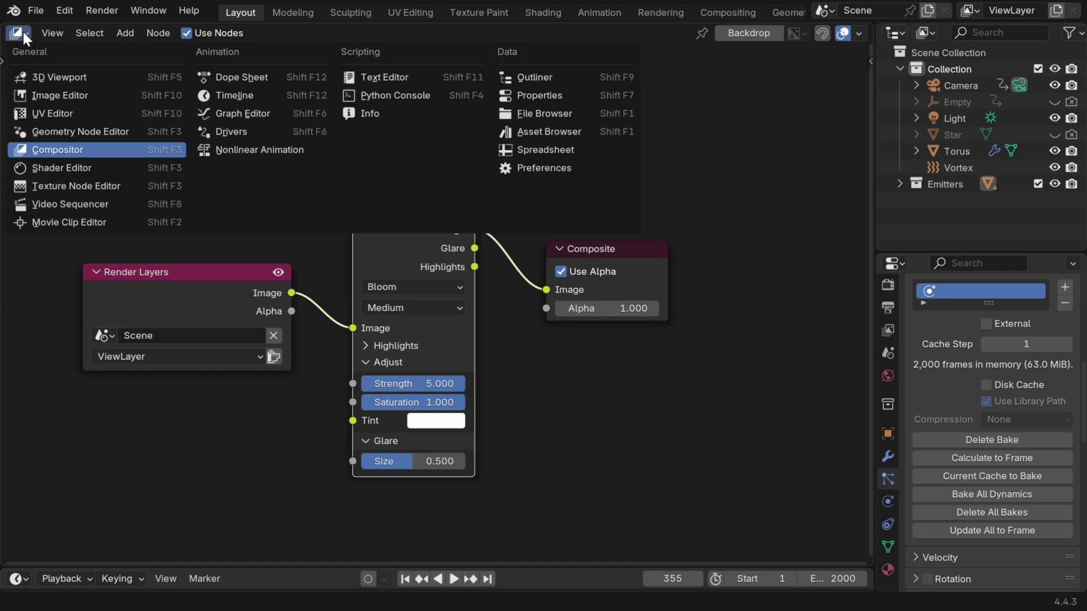
- Return to the 3D Viewport and set its shading Compositor option to Always
left_click(36, 77)
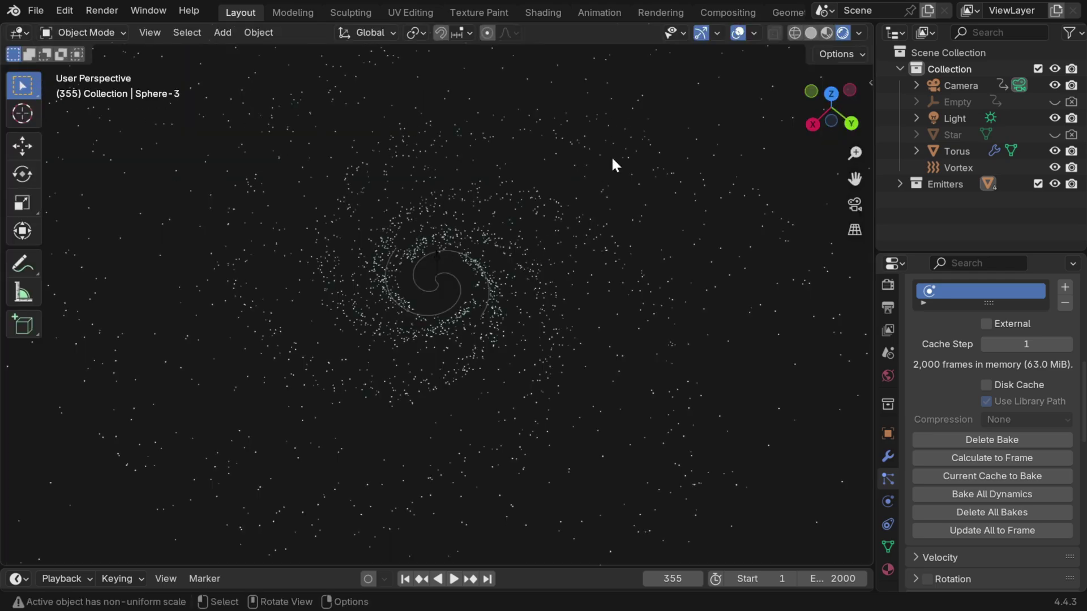
left_click(860, 33)
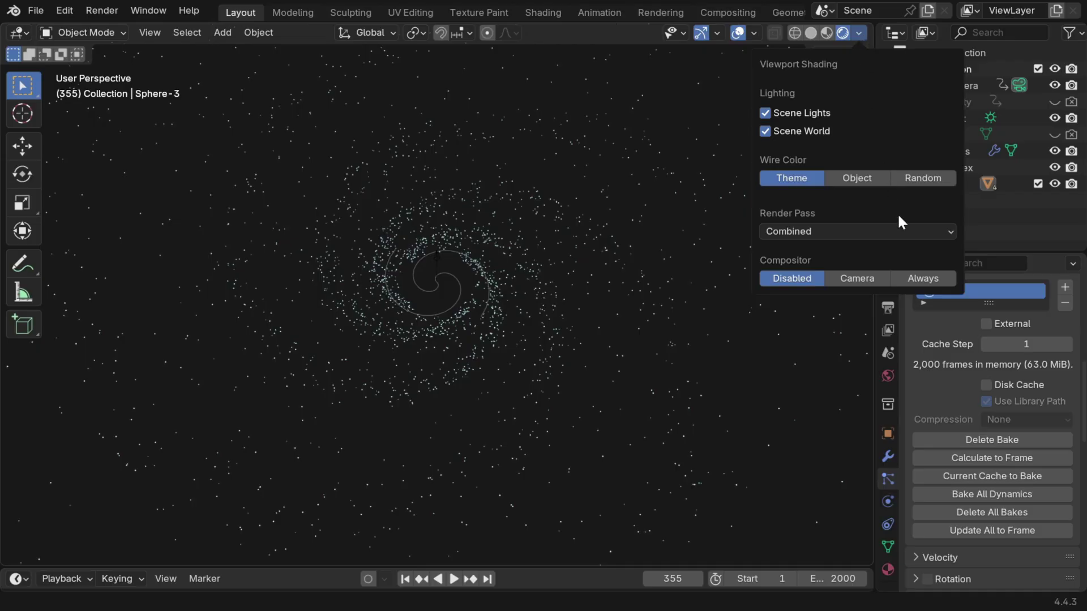
left_click(928, 277)
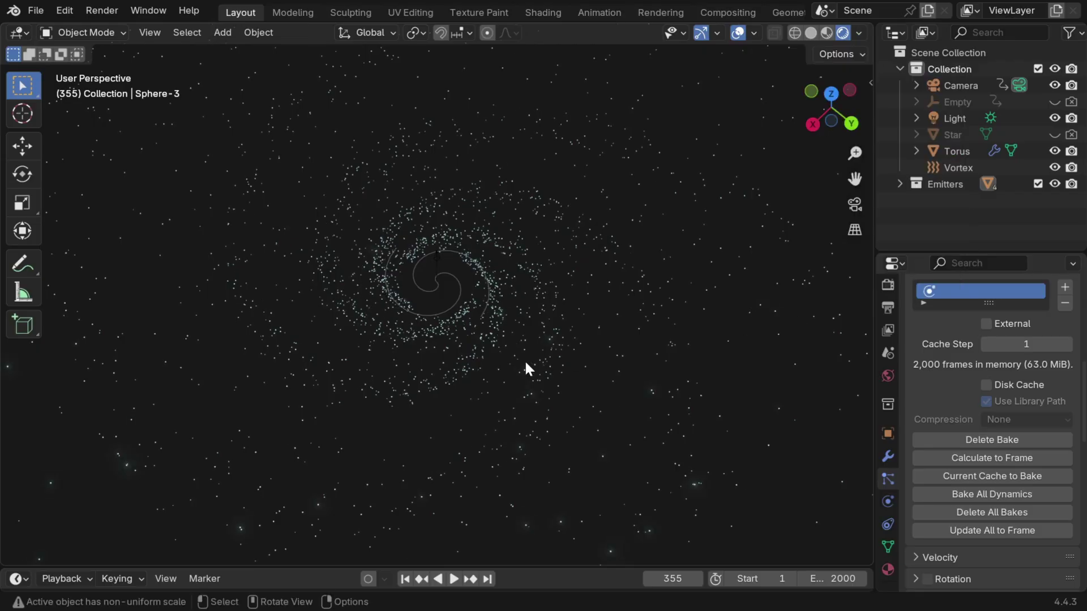
- View the galaxy from the top at frame 2000, with the Camera hidden
key("KP_7")
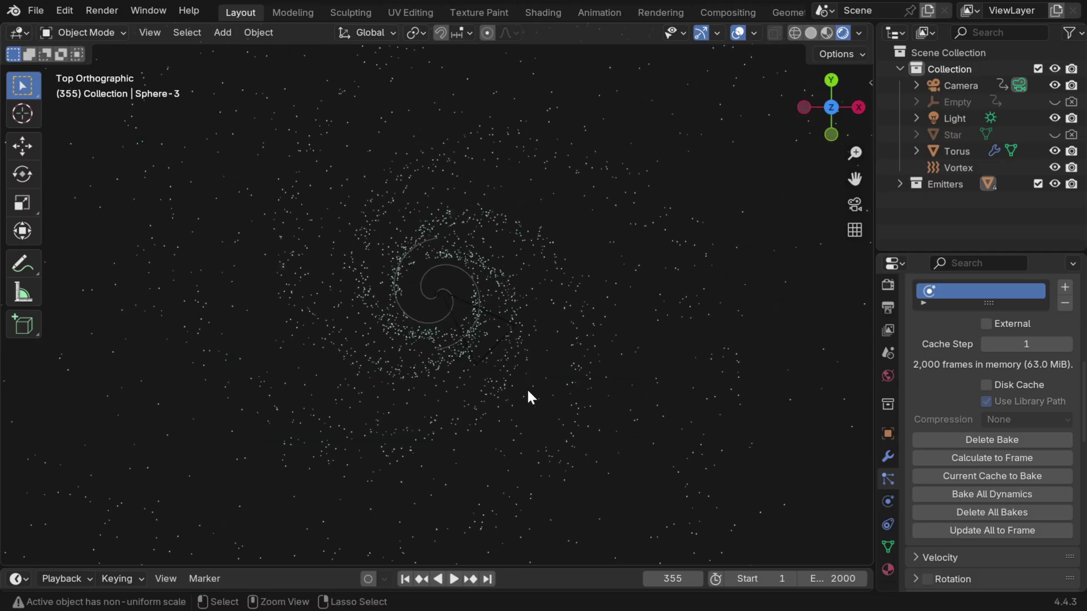
middle_click_drag(532, 395, 533, 305, "ctrl")
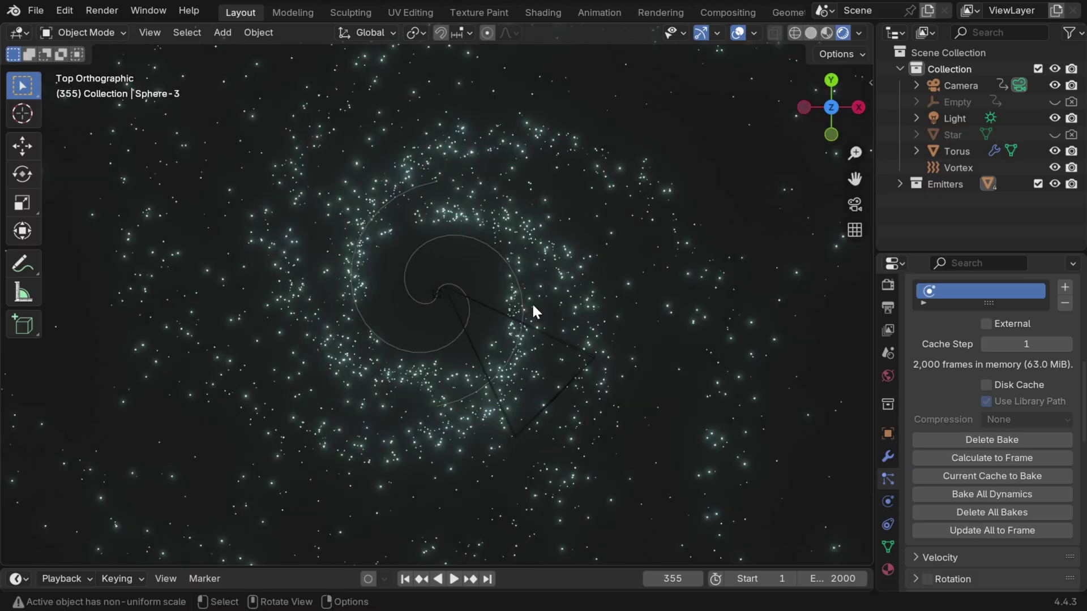
left_click(486, 578)
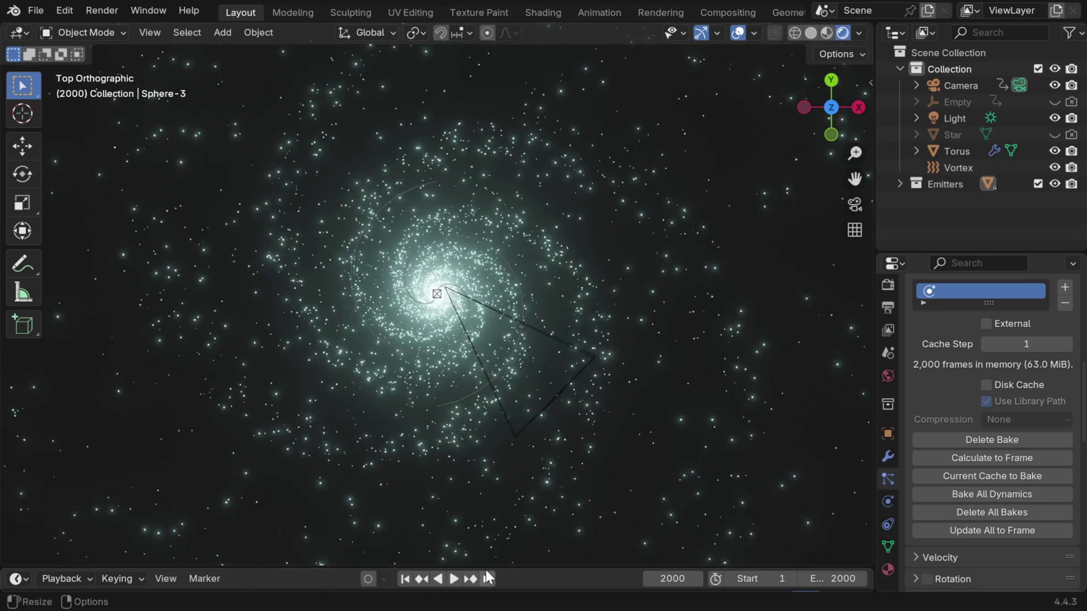
left_click(1052, 85)
- Hide Vortex, inspect Force-1's physics (point Force, Strength 3.000), then select the Harmonic field
left_click(1055, 167)
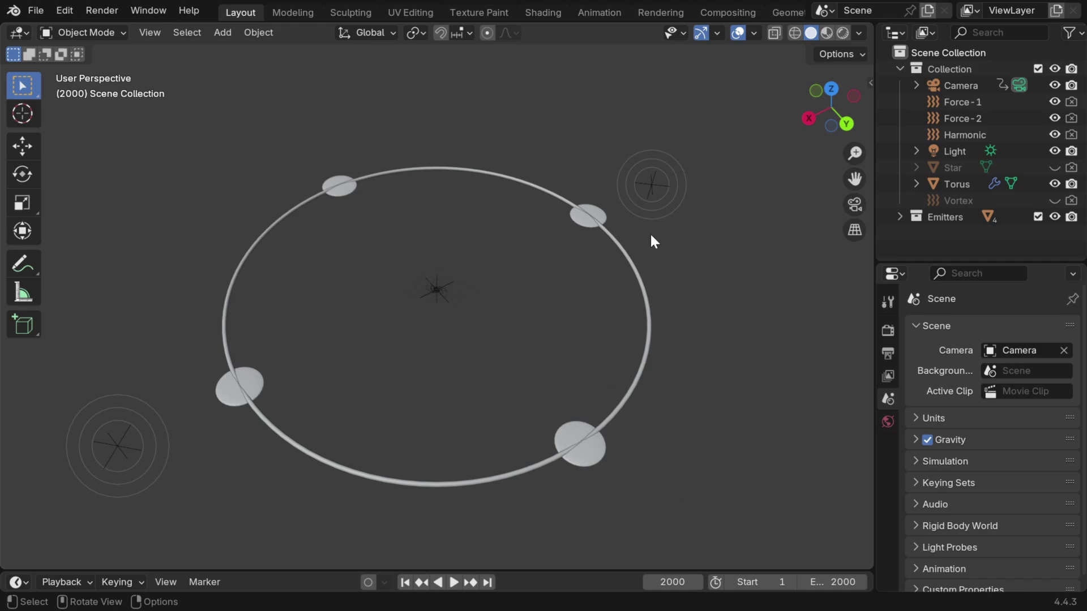
left_click(650, 207)
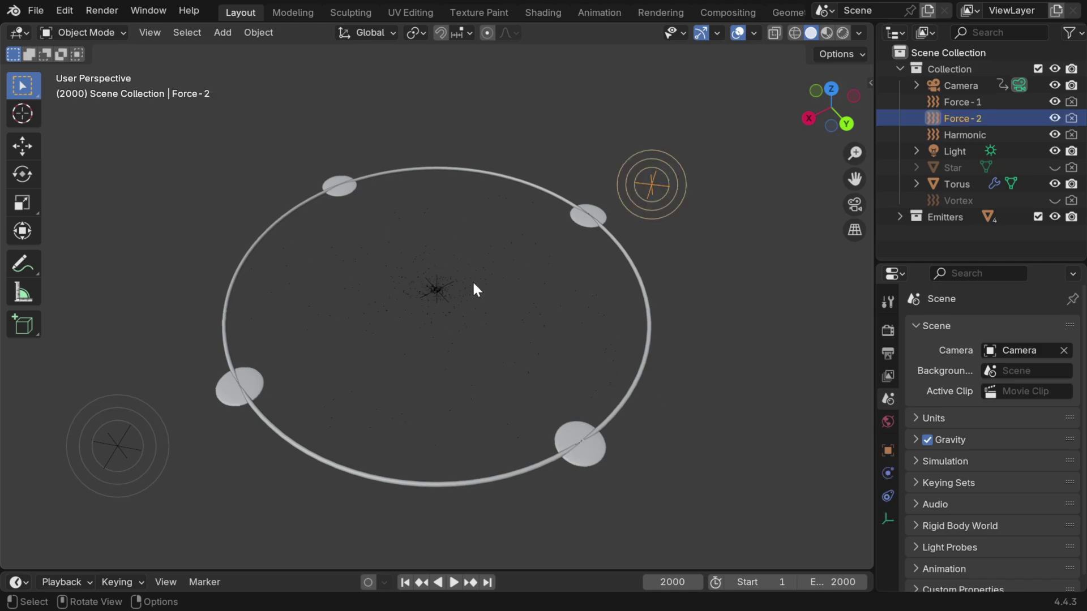
left_click(157, 442)
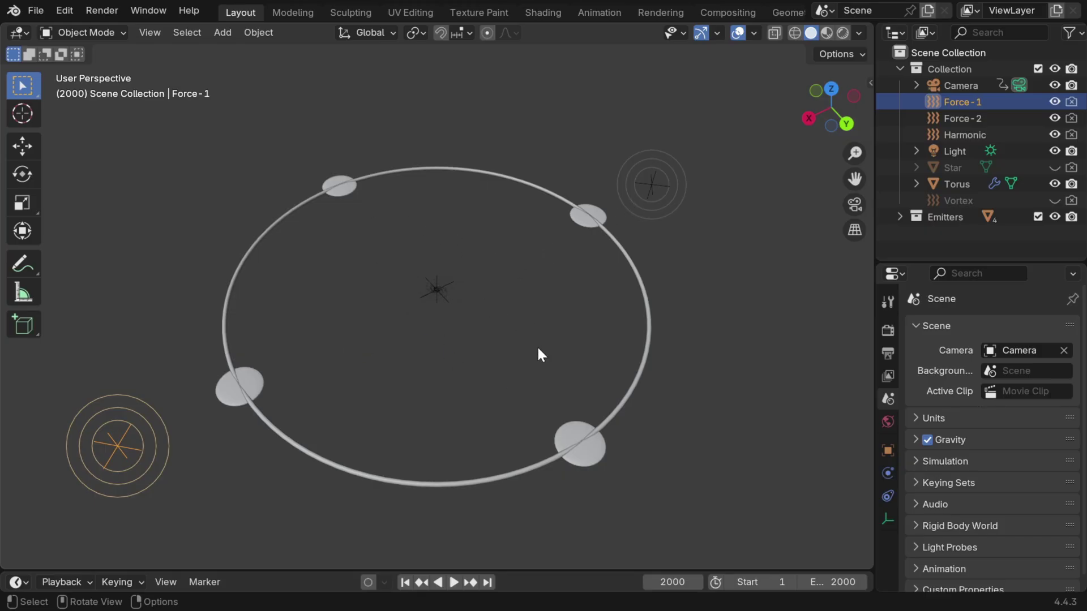
left_click(888, 472)
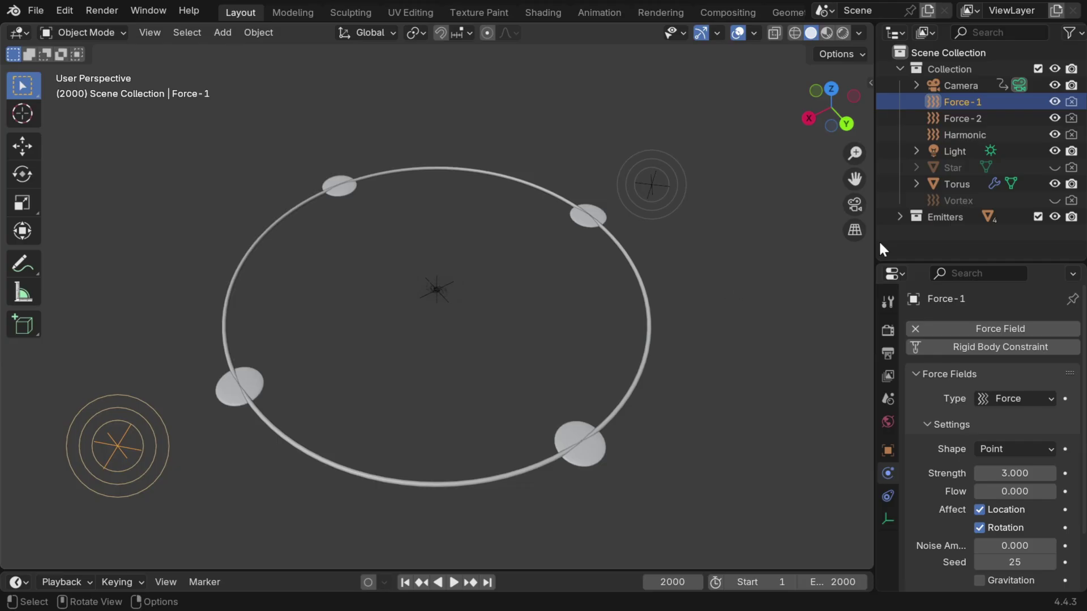
left_click(960, 135)
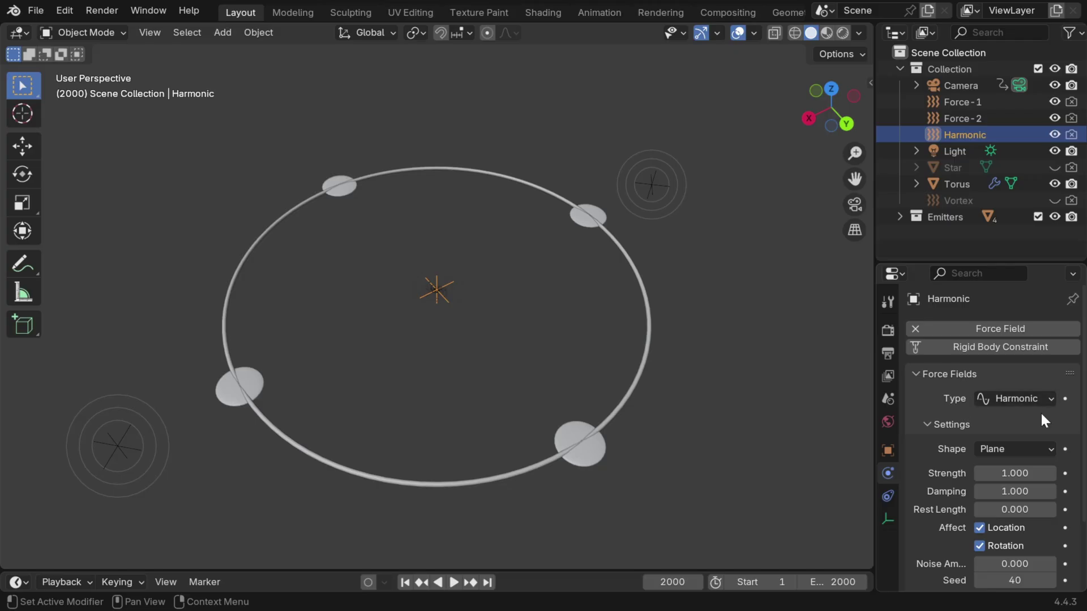
- Look through the scene camera in Rendered shading with the Harmonic field hidden
left_click(854, 205)
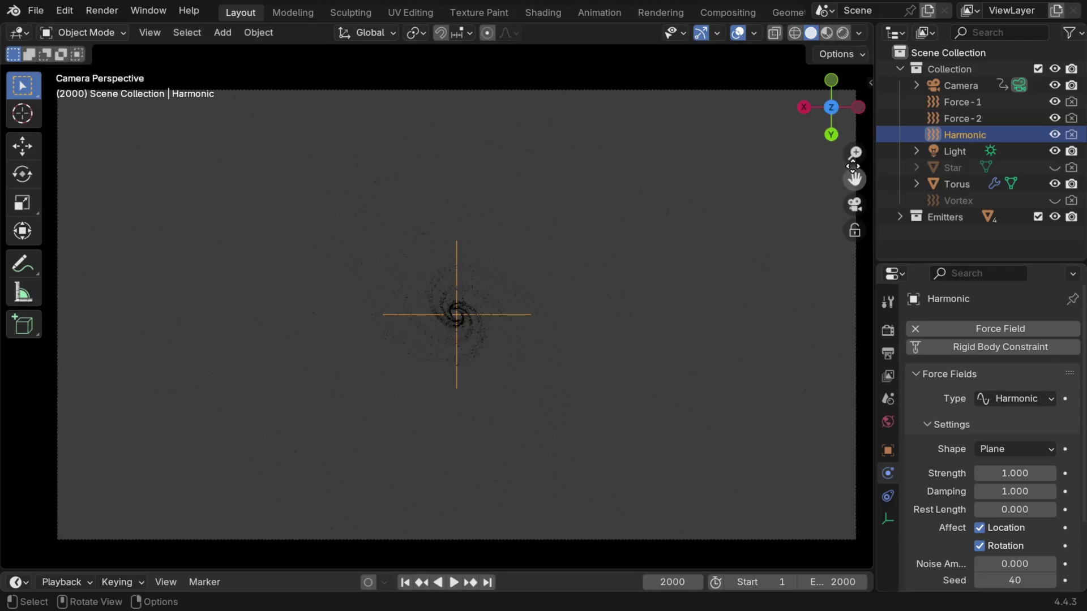
left_click(843, 33)
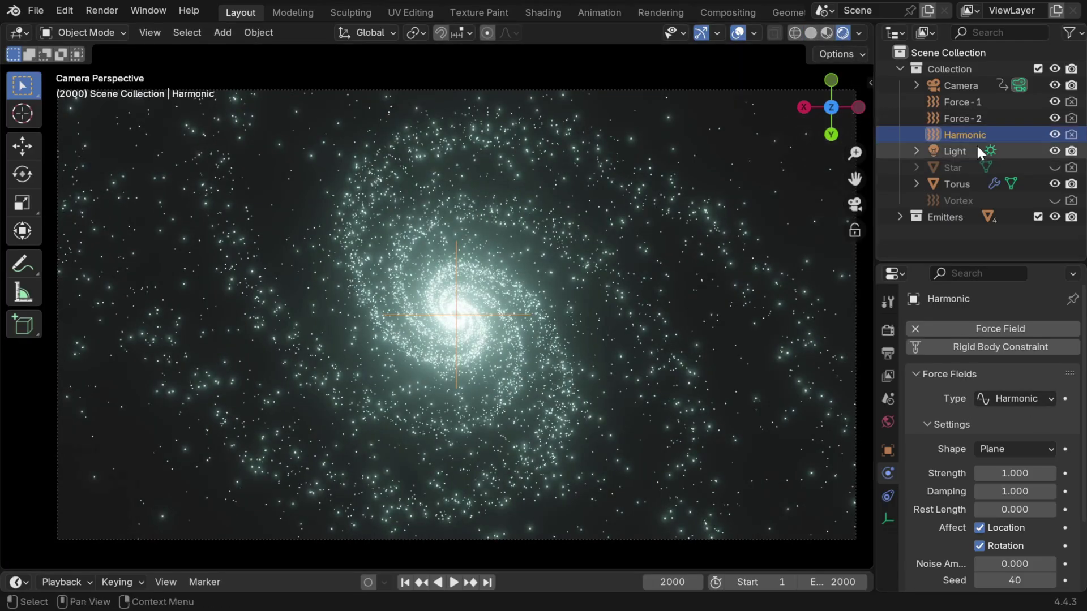
left_click(1056, 134)
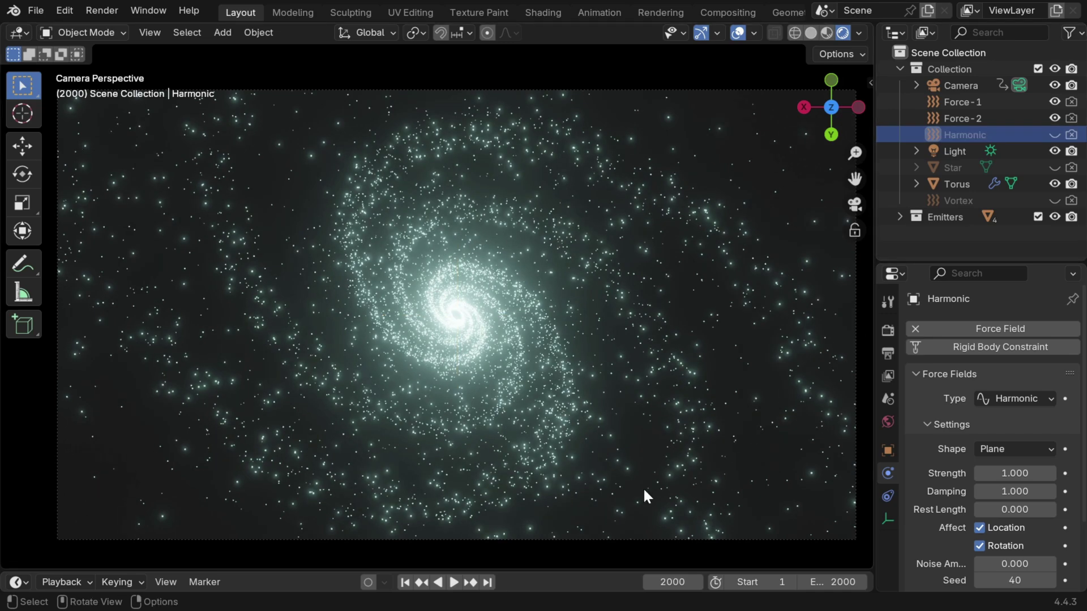